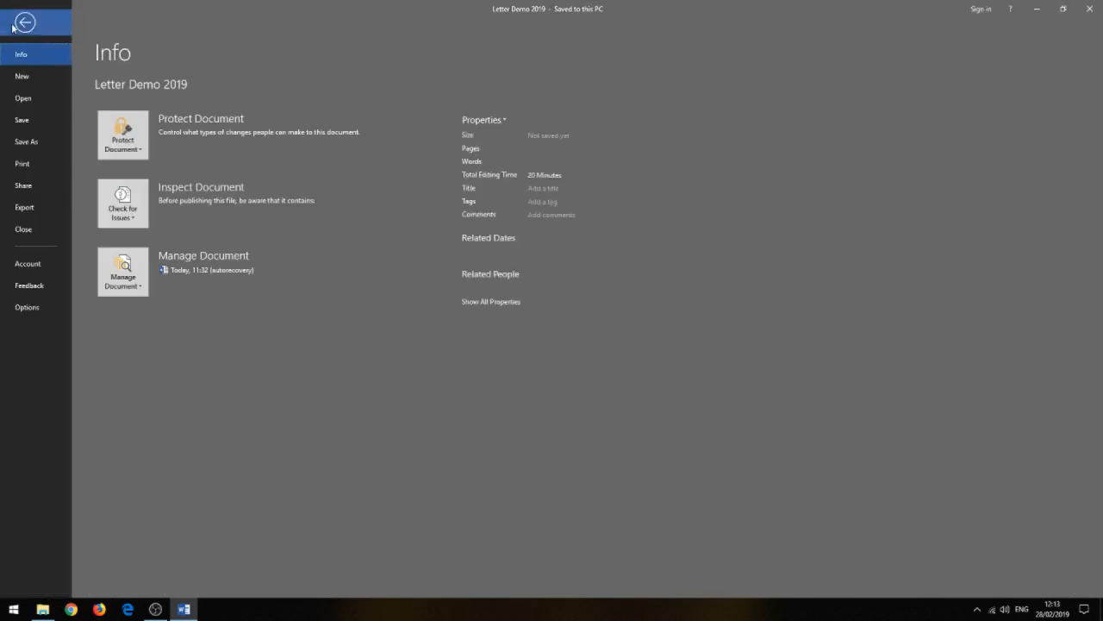
Save a copy of the document in the same folder under the name Letter Demo 2019 v1.
{"action": "left_click", "coordinate": [48, 143]}
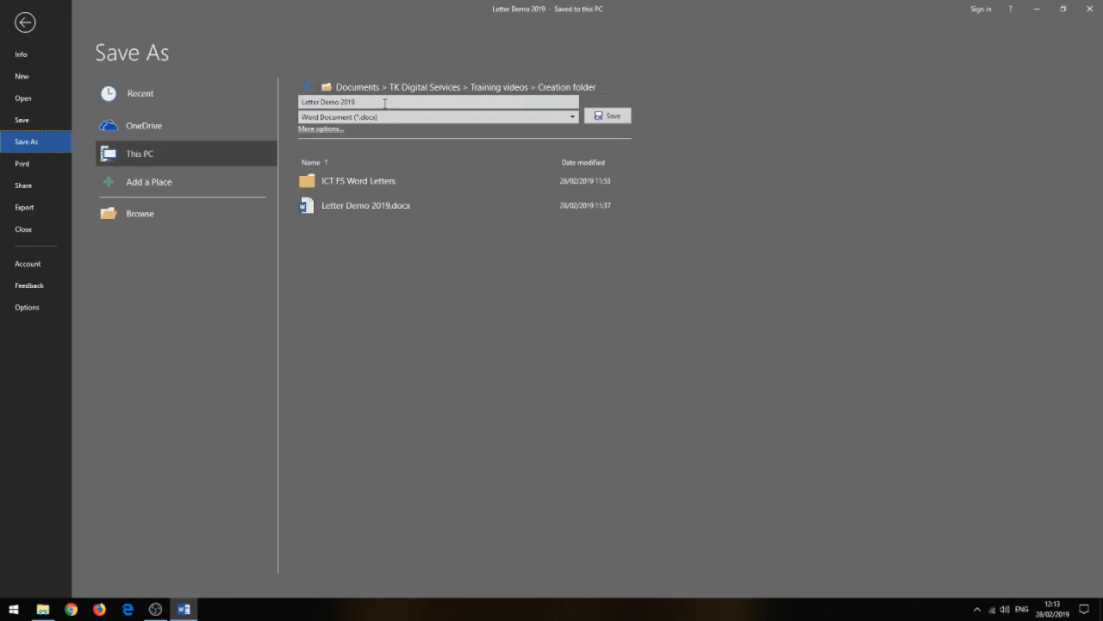
{"action": "left_click", "coordinate": [384, 102]}
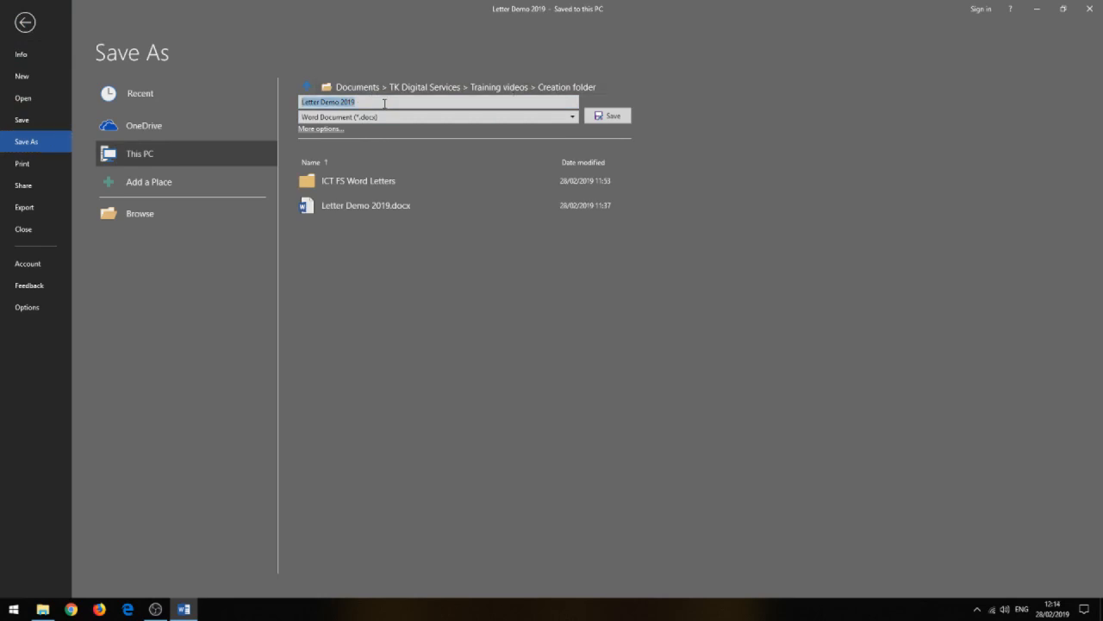
{"action": "left_click", "coordinate": [384, 102]}
{"action": "type", "text": "v1"}
{"action": "left_click", "coordinate": [626, 119]}
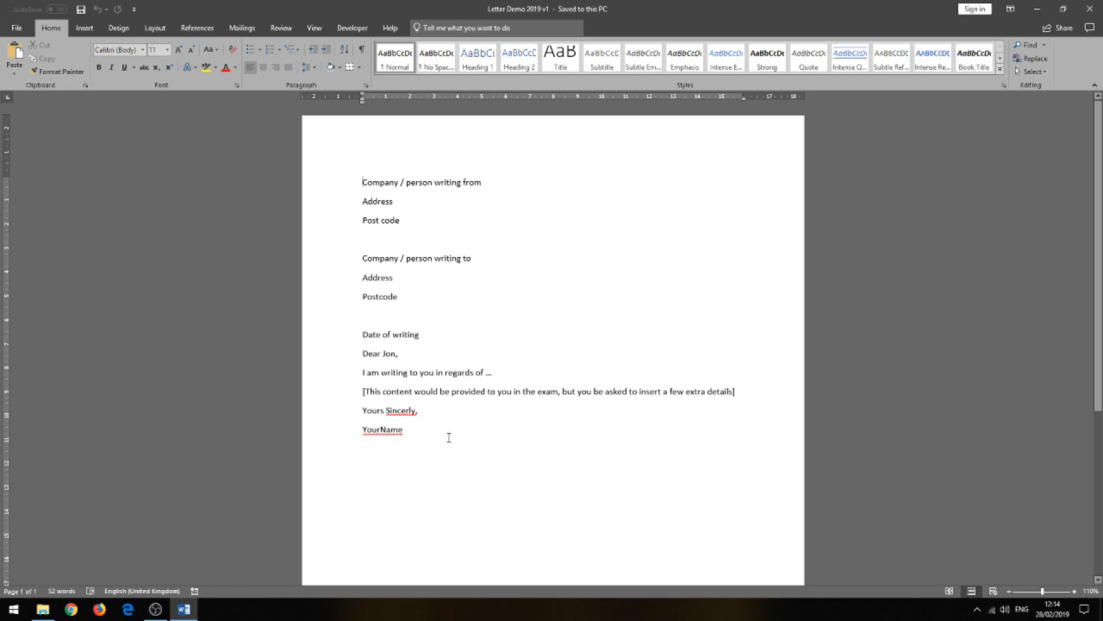
{"action": "left_click_drag", "start_coordinate": [449, 437], "coordinate": [355, 189]}
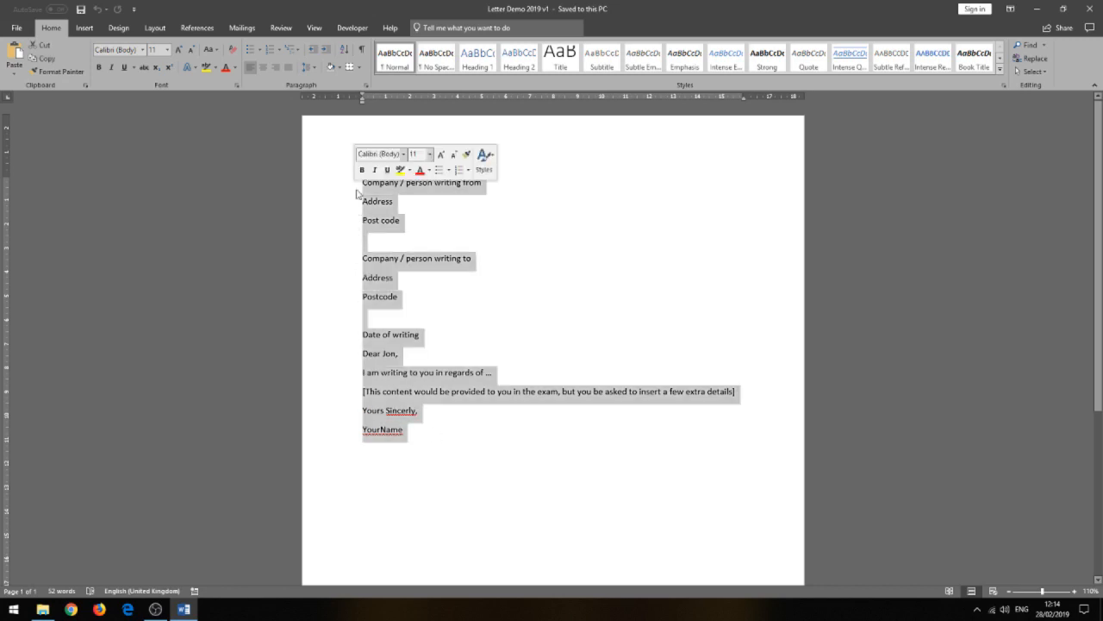
{"action": "right_click", "coordinate": [373, 208]}
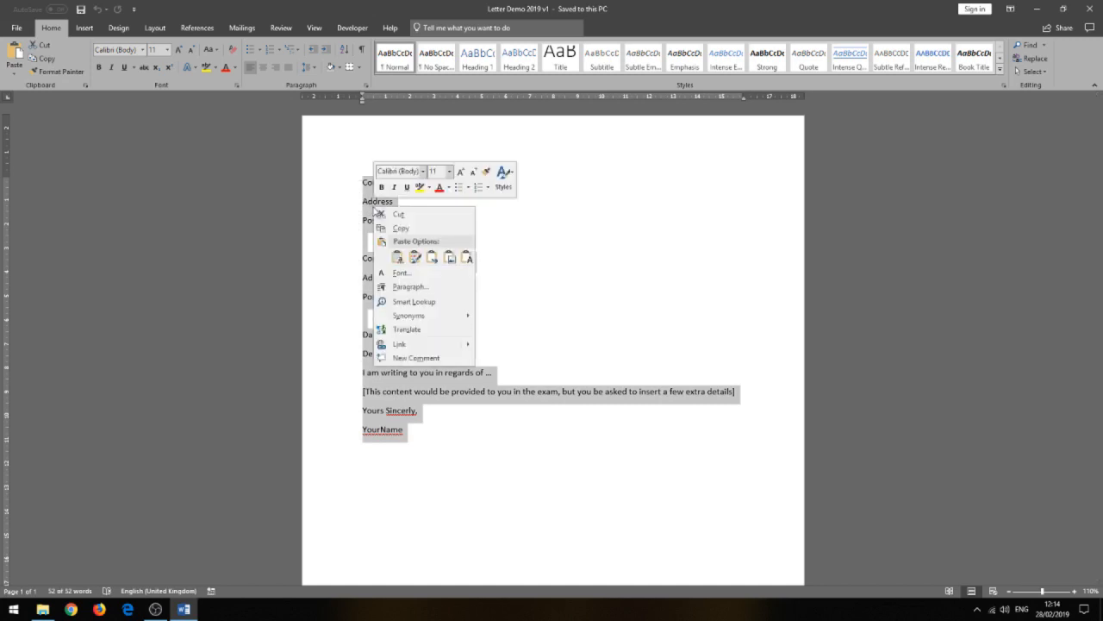
{"action": "left_click", "coordinate": [400, 229]}
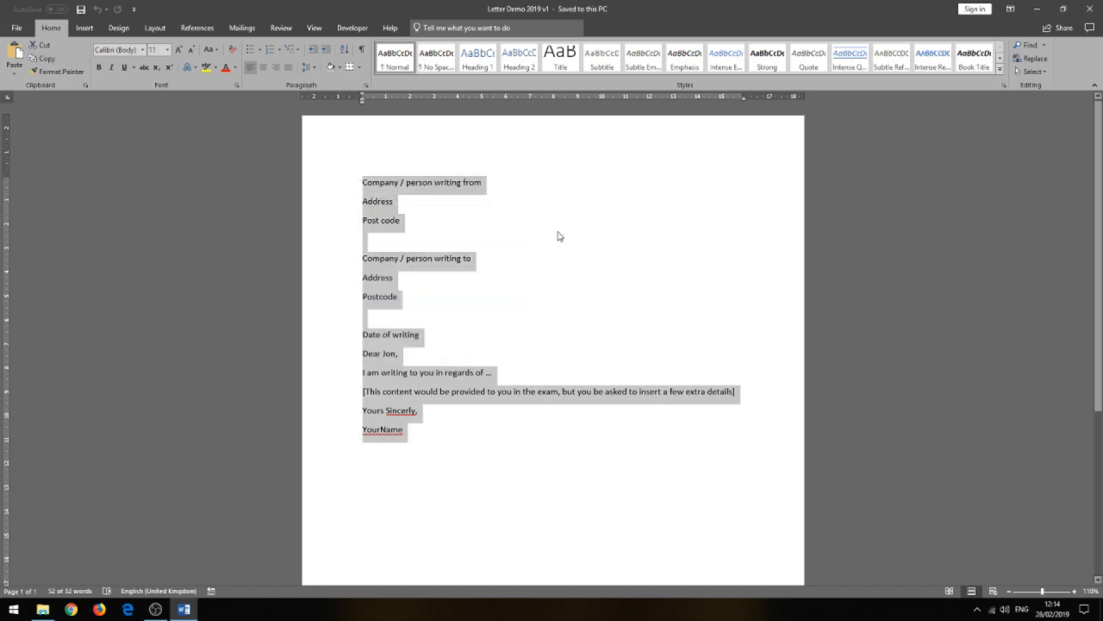
{"action": "left_click", "coordinate": [380, 237]}
{"action": "right_click", "coordinate": [385, 238]}
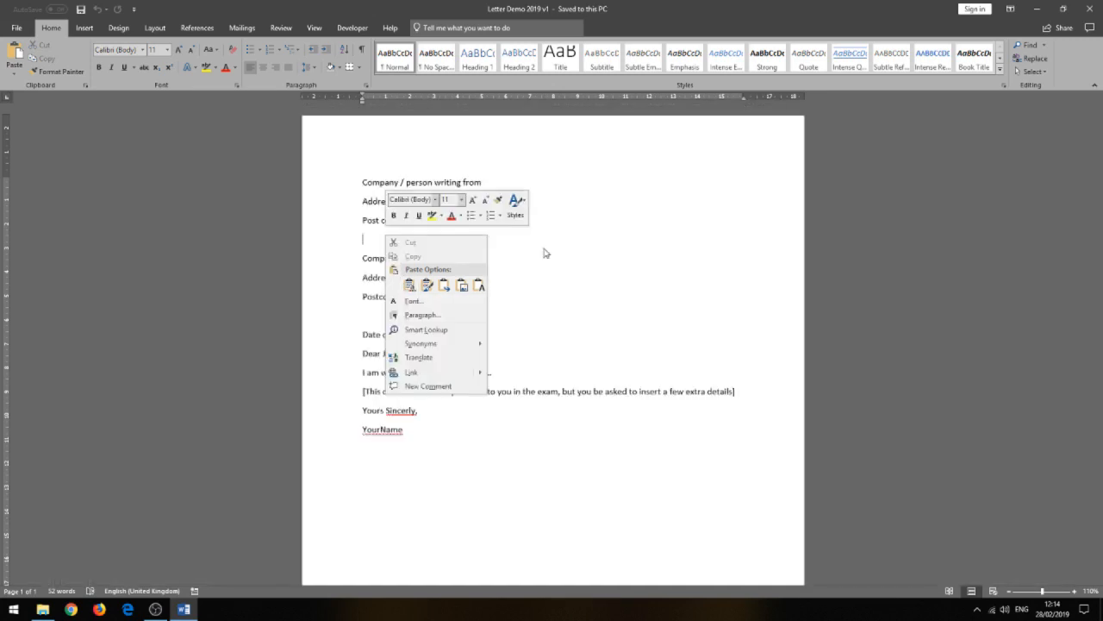
{"action": "left_click", "coordinate": [611, 220]}
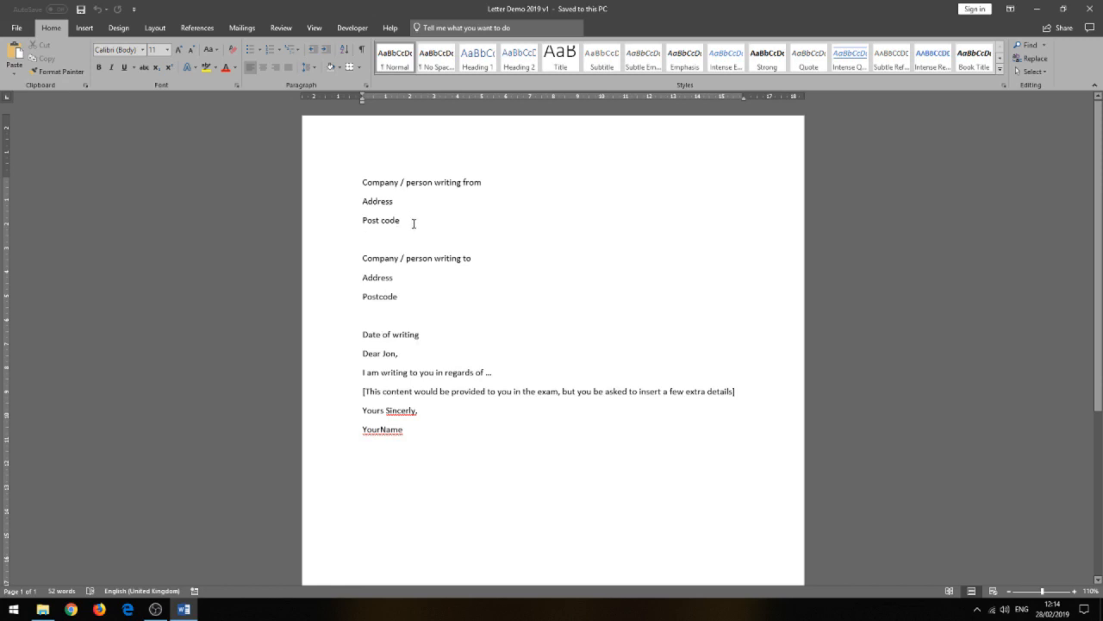
Right-align the sender's block, from the "Company / person writing from" line through "Post code".
{"action": "left_click_drag", "start_coordinate": [415, 219], "coordinate": [342, 186]}
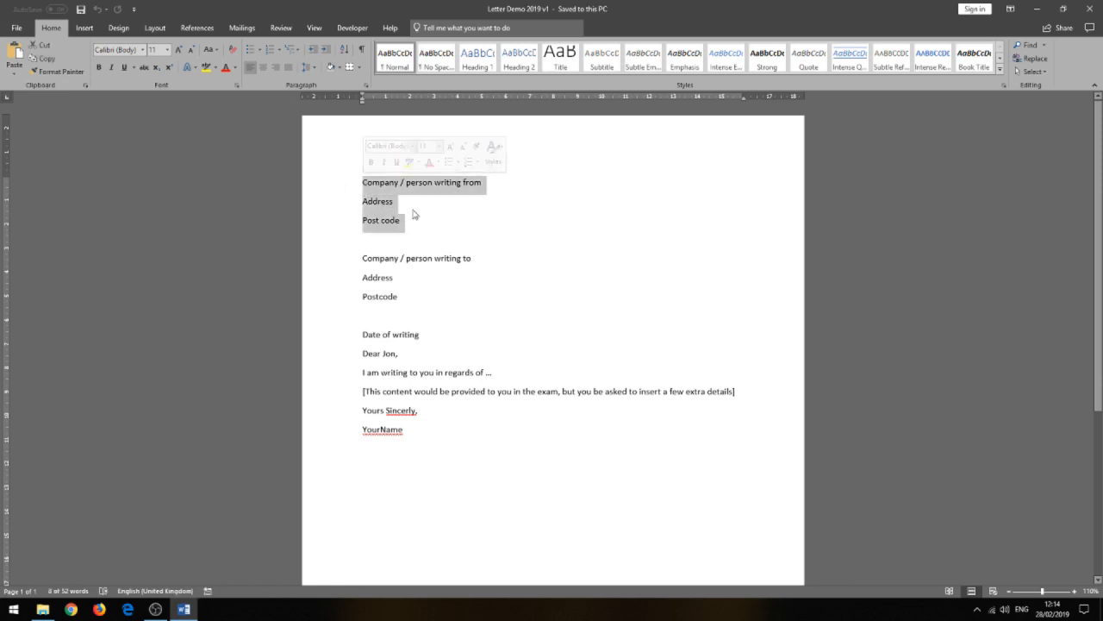
{"action": "left_click", "coordinate": [276, 68]}
{"action": "left_click", "coordinate": [653, 285]}
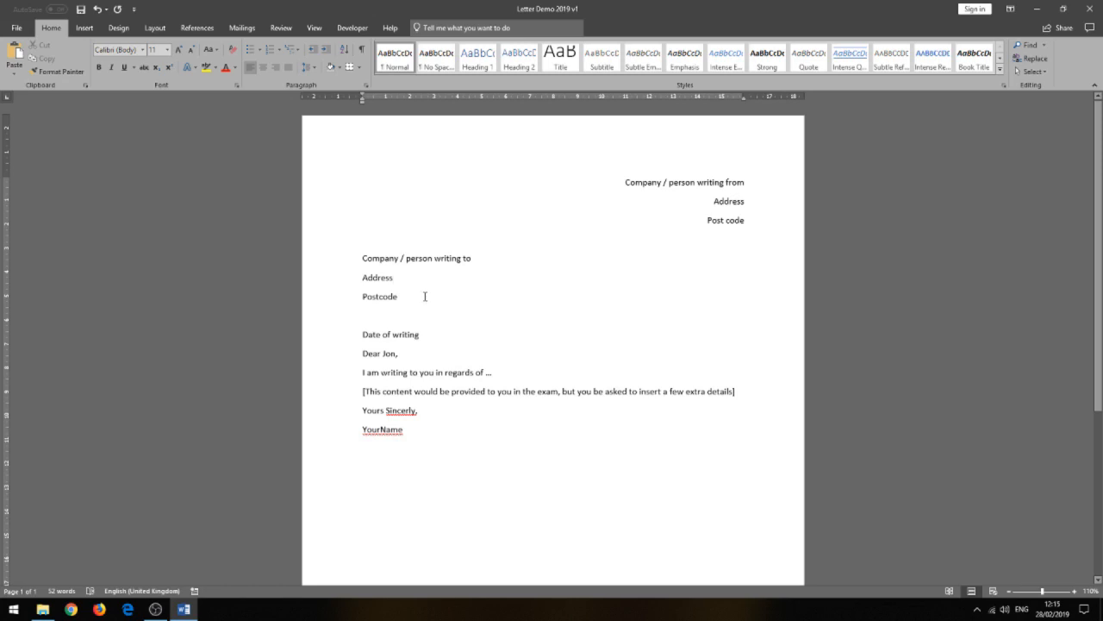
Add a blank line after the date line, after the greeting, before the closing phrase and before the signature name.
{"action": "left_click_drag", "start_coordinate": [398, 297], "coordinate": [362, 258]}
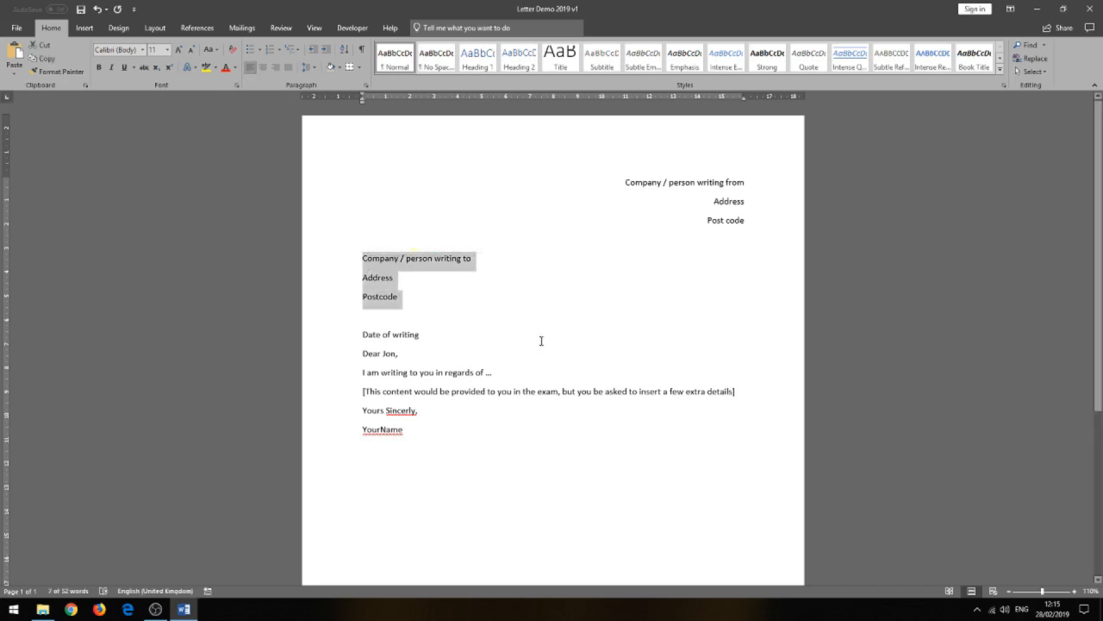
{"action": "left_click", "coordinate": [419, 340]}
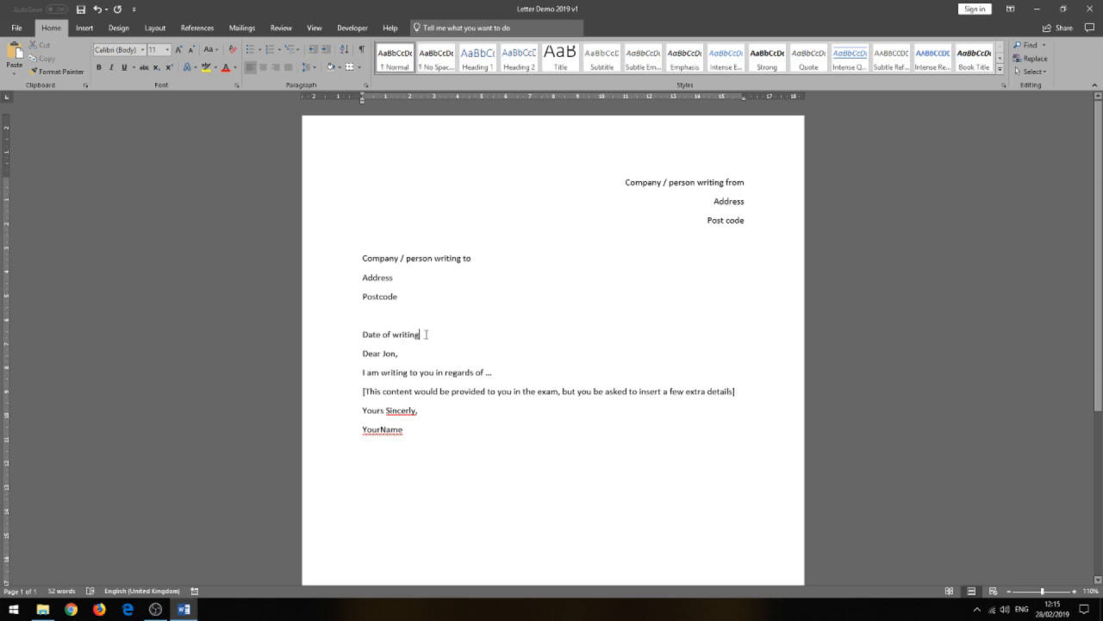
{"action": "key", "text": "Return"}
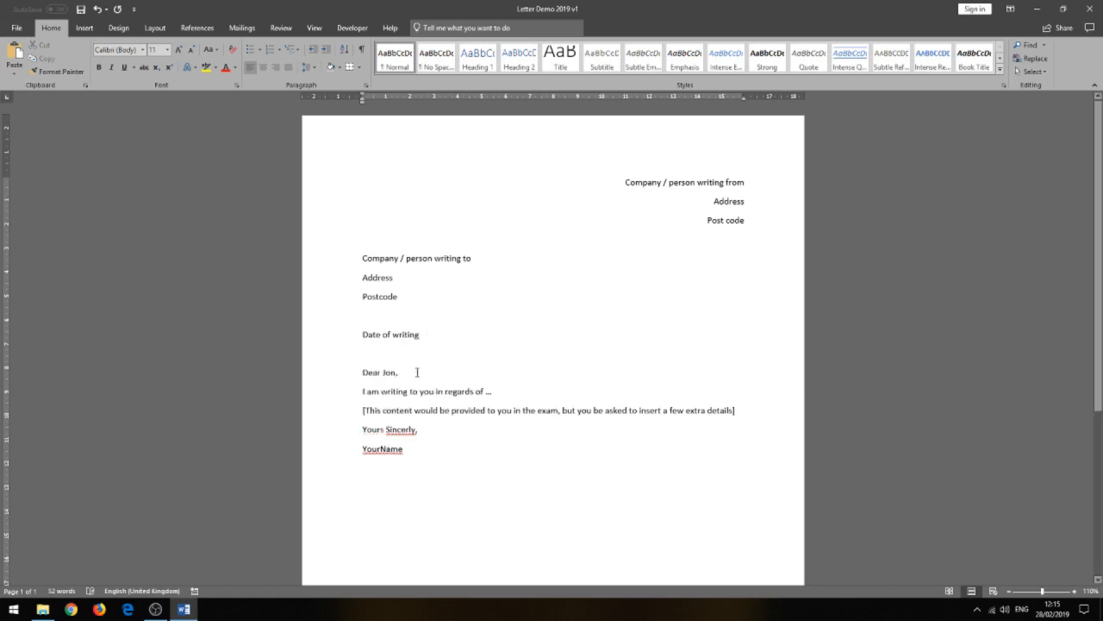
{"action": "left_click", "coordinate": [418, 372]}
{"action": "key", "text": "Return"}
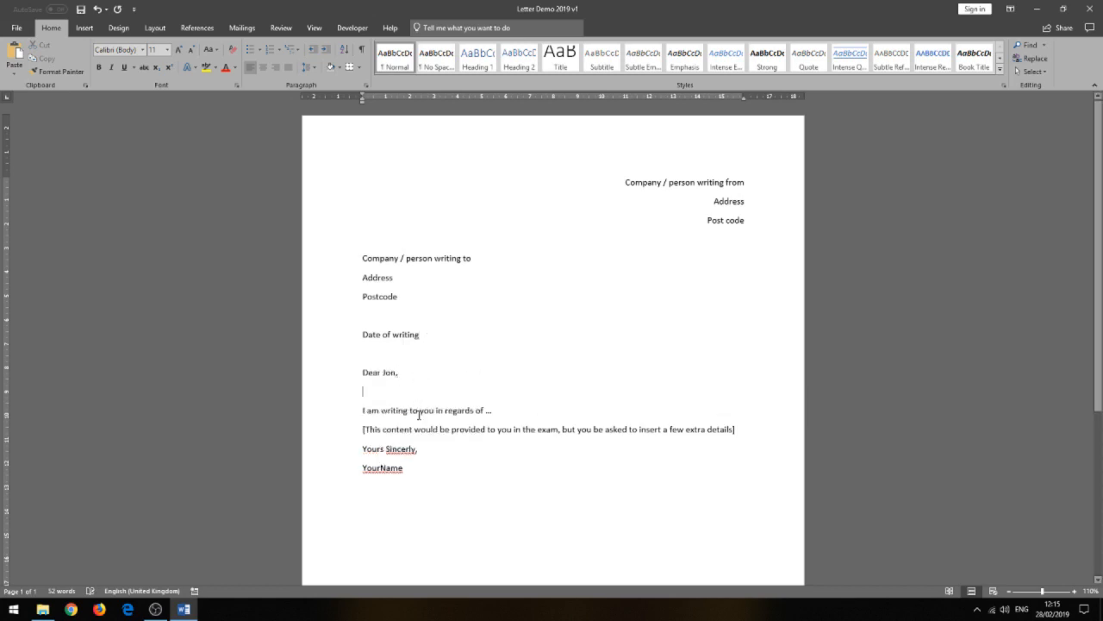
{"action": "left_click", "coordinate": [360, 448]}
{"action": "key", "text": "Return"}
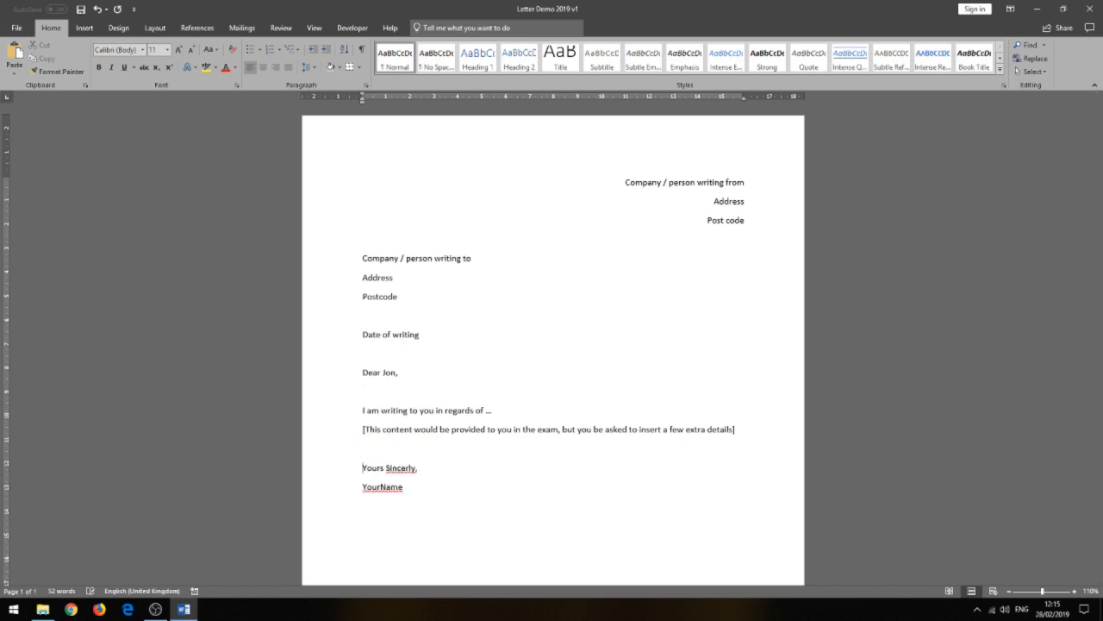
{"action": "left_click", "coordinate": [362, 486]}
{"action": "key", "text": "Return"}
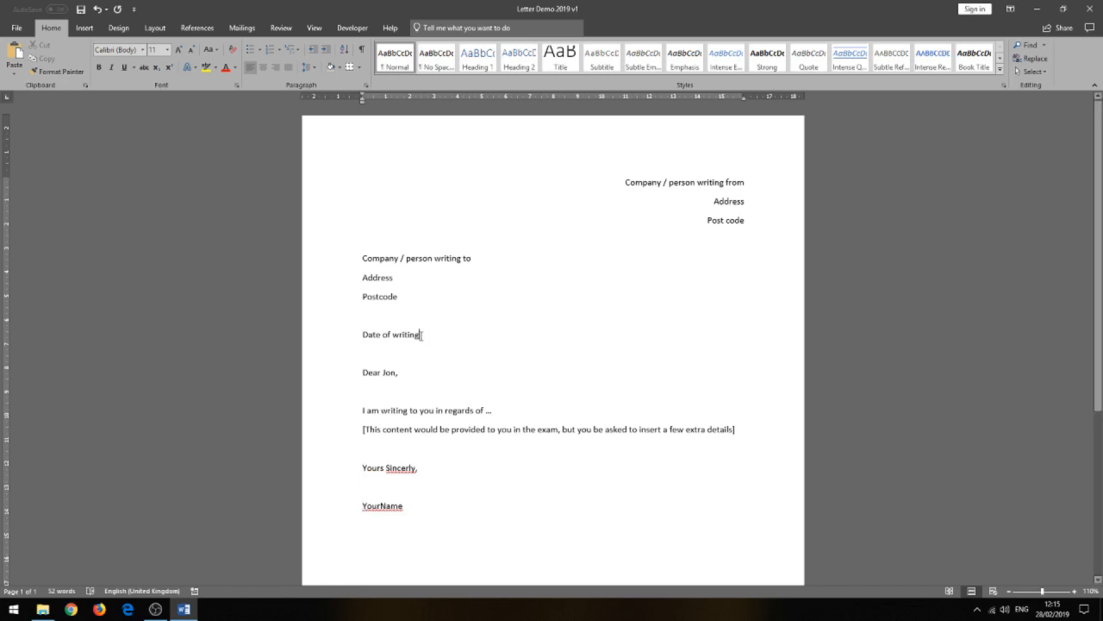
Replace "Date of writing" with an automatically updating date in the "28 February 2019" format, followed by a blank line.
{"action": "left_click_drag", "start_coordinate": [421, 334], "coordinate": [363, 335]}
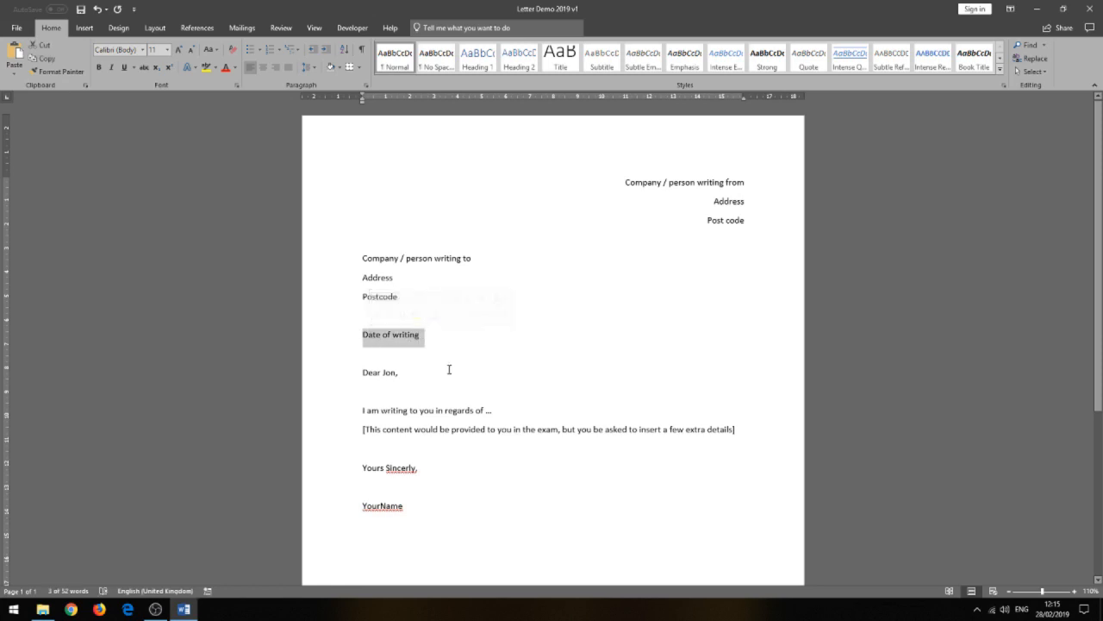
{"action": "left_click", "coordinate": [84, 31]}
{"action": "left_click", "coordinate": [832, 60]}
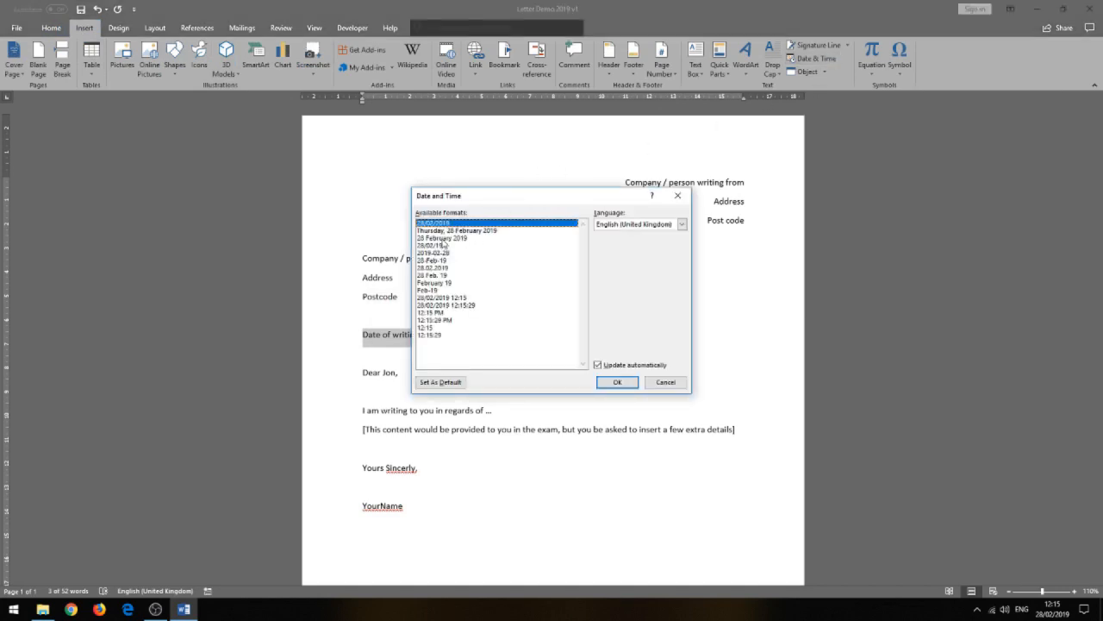
{"action": "left_click", "coordinate": [443, 238]}
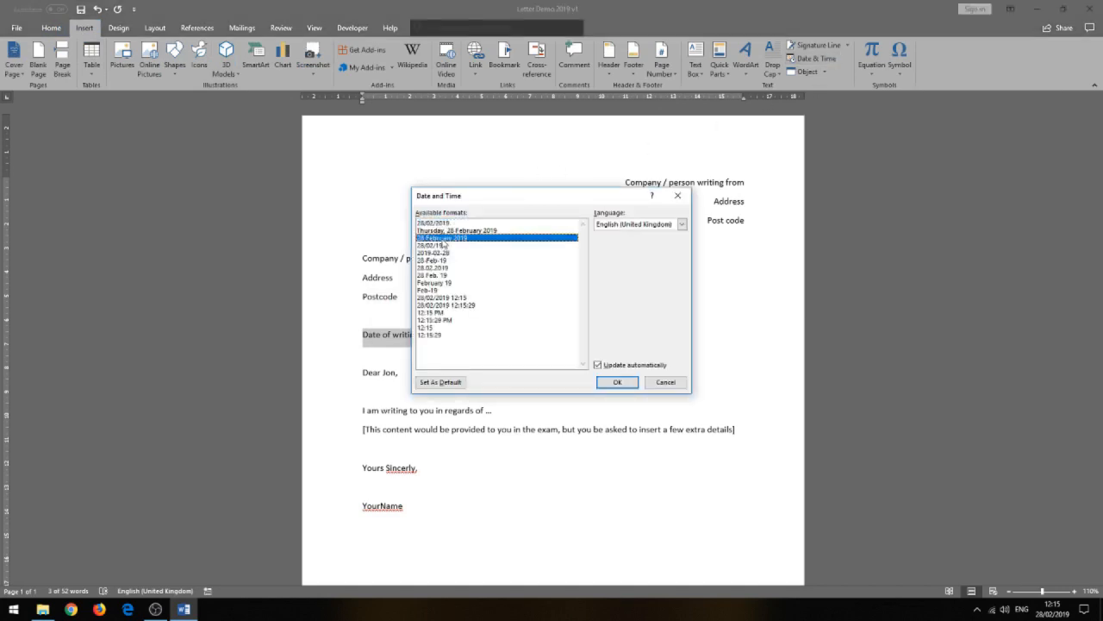
{"action": "left_click", "coordinate": [617, 382]}
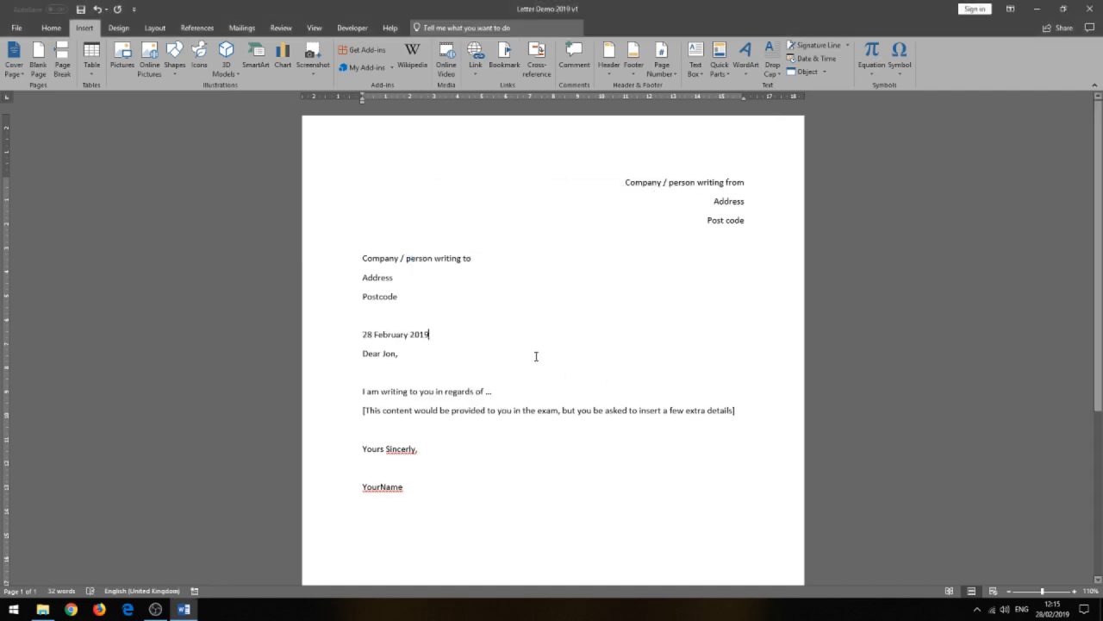
{"action": "key", "text": "Return"}
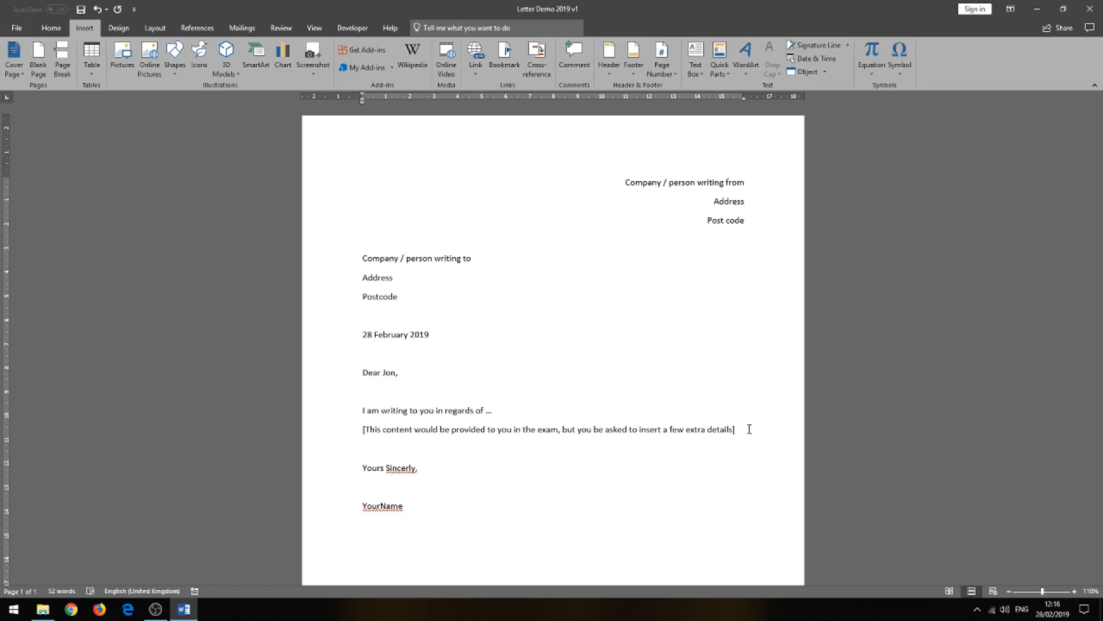
Make the bracketed paragraph about the content provided in the exam bold.
{"action": "left_click_drag", "start_coordinate": [749, 428], "coordinate": [362, 429]}
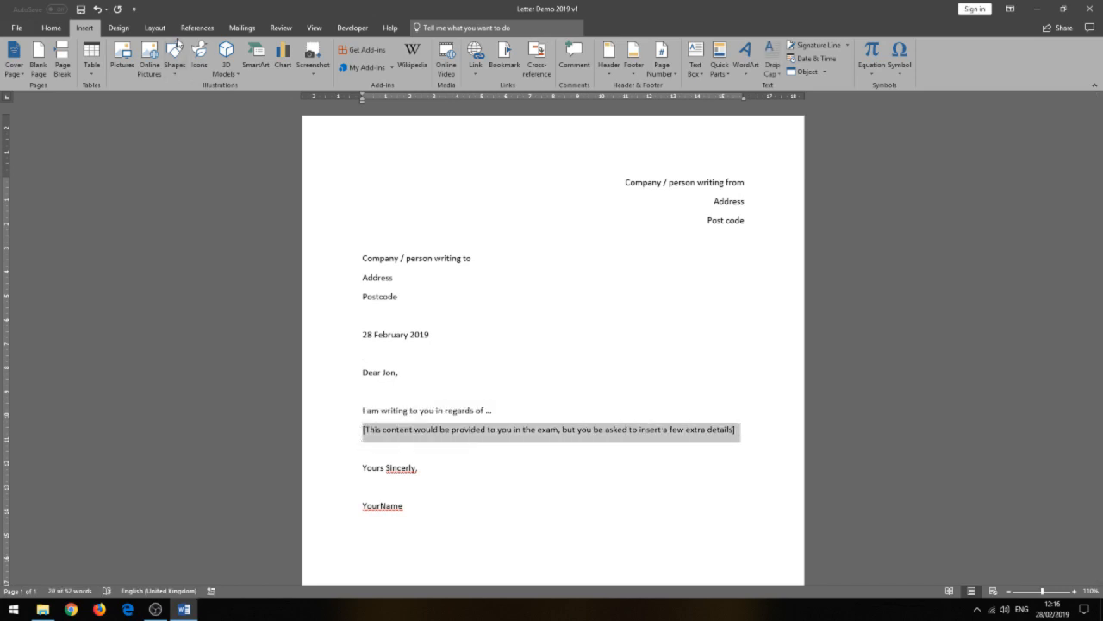
{"action": "left_click", "coordinate": [51, 28]}
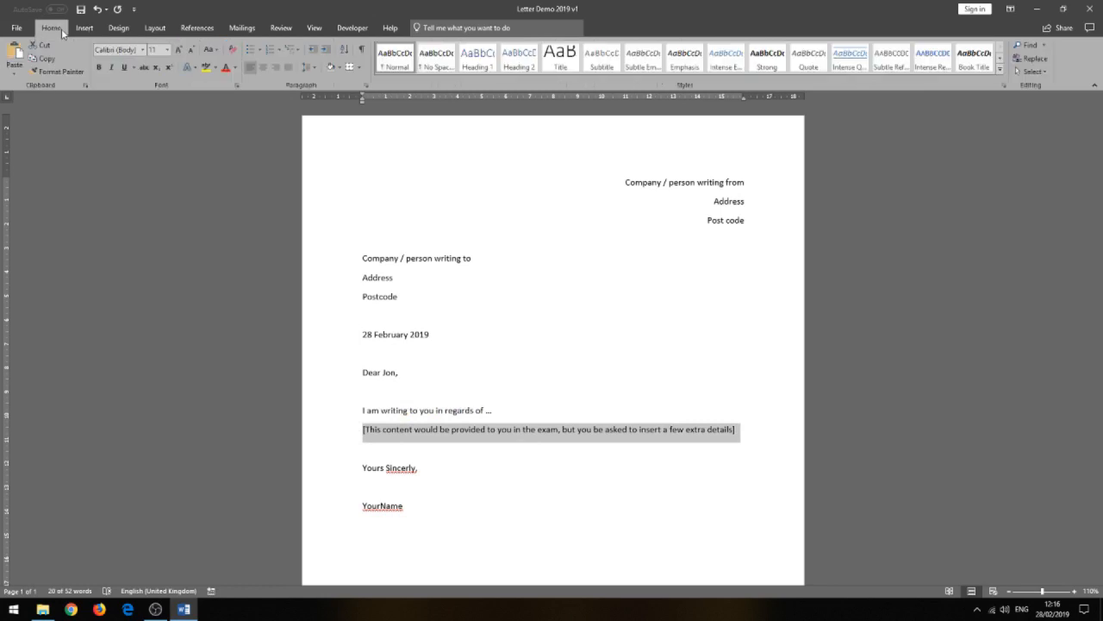
{"action": "left_click", "coordinate": [100, 67]}
{"action": "left_click", "coordinate": [557, 488]}
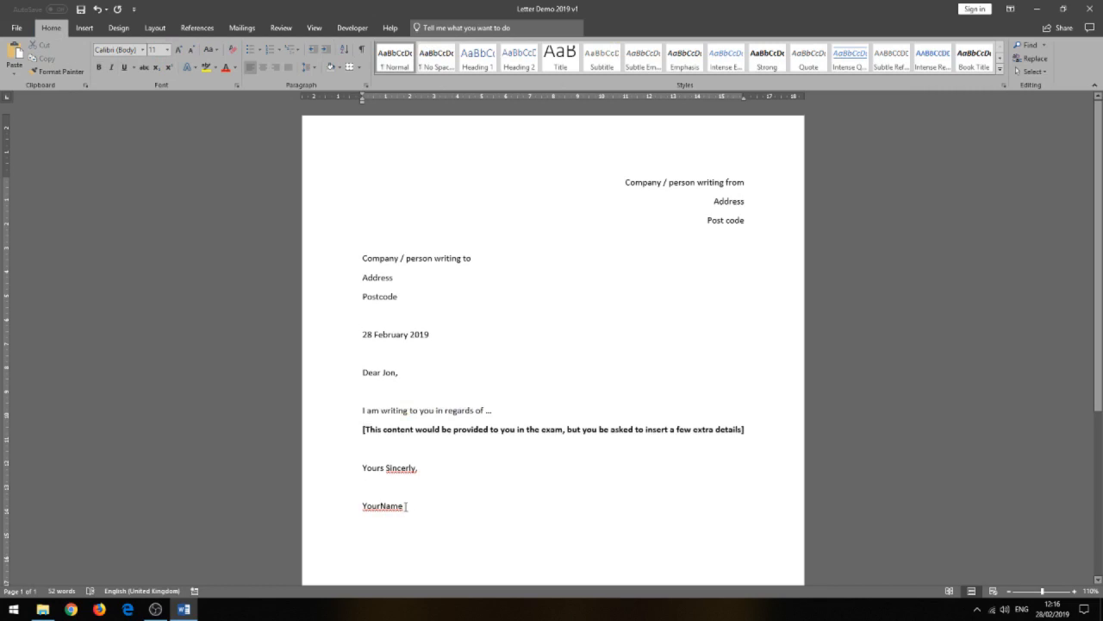
Replace the "YourName" placeholder under the closing phrase with TKDS and make it italic.
{"action": "left_click_drag", "start_coordinate": [406, 506], "coordinate": [361, 506]}
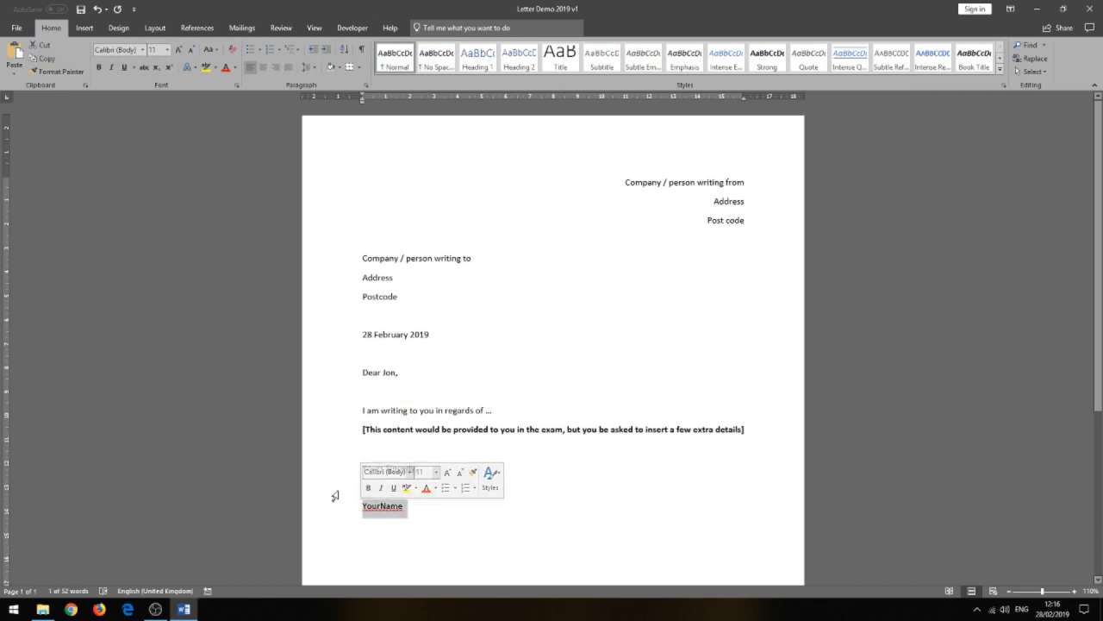
{"action": "type", "text": "TK"}
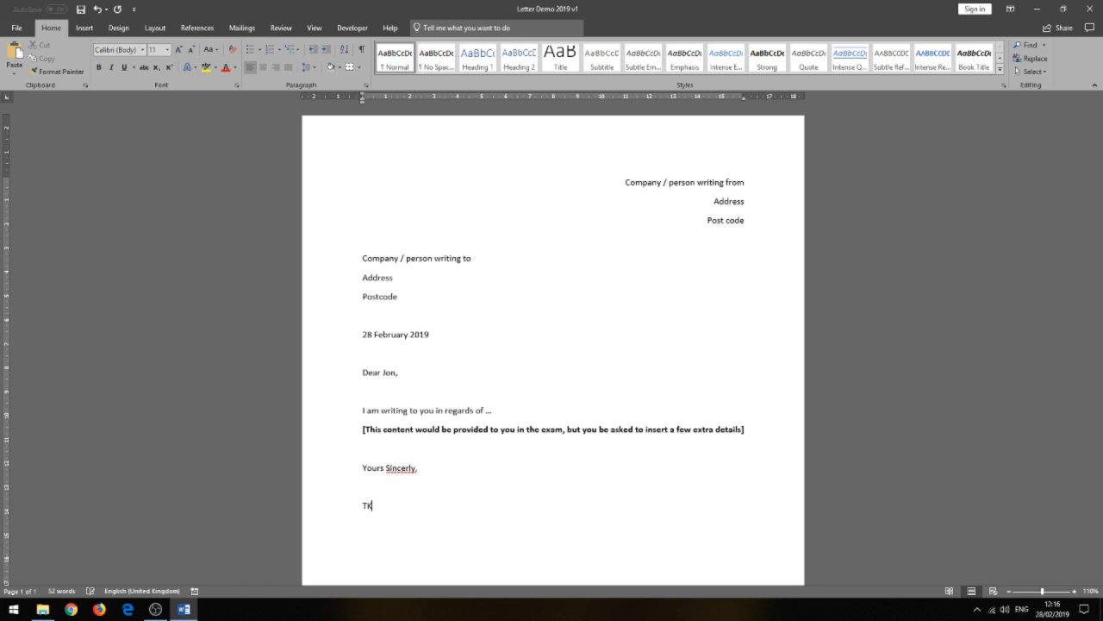
{"action": "type", "text": "DS"}
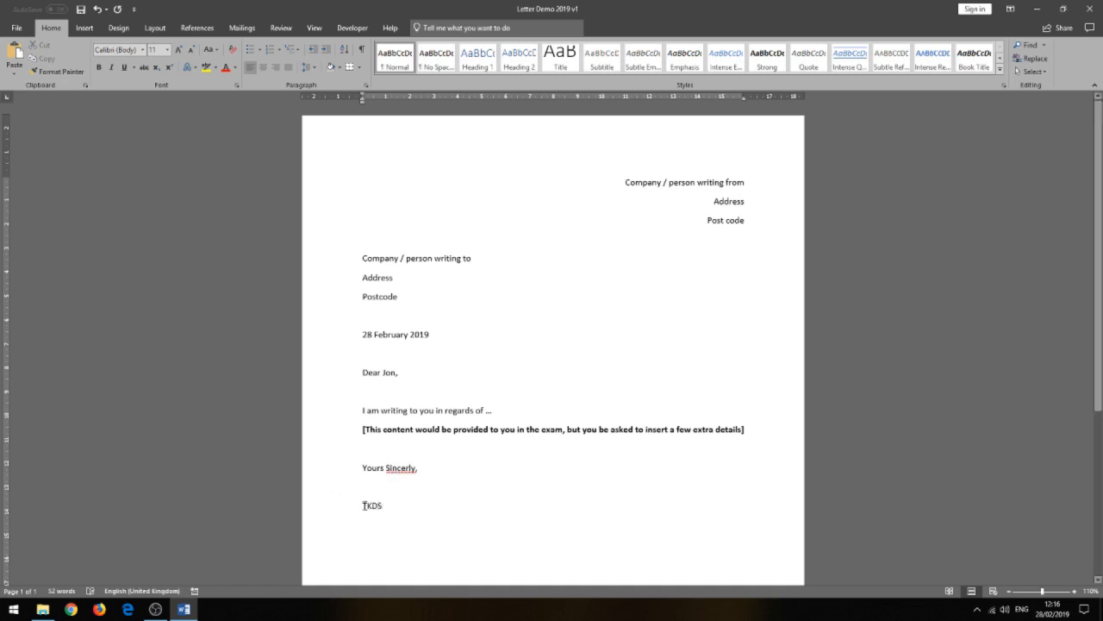
{"action": "double_click", "coordinate": [368, 505]}
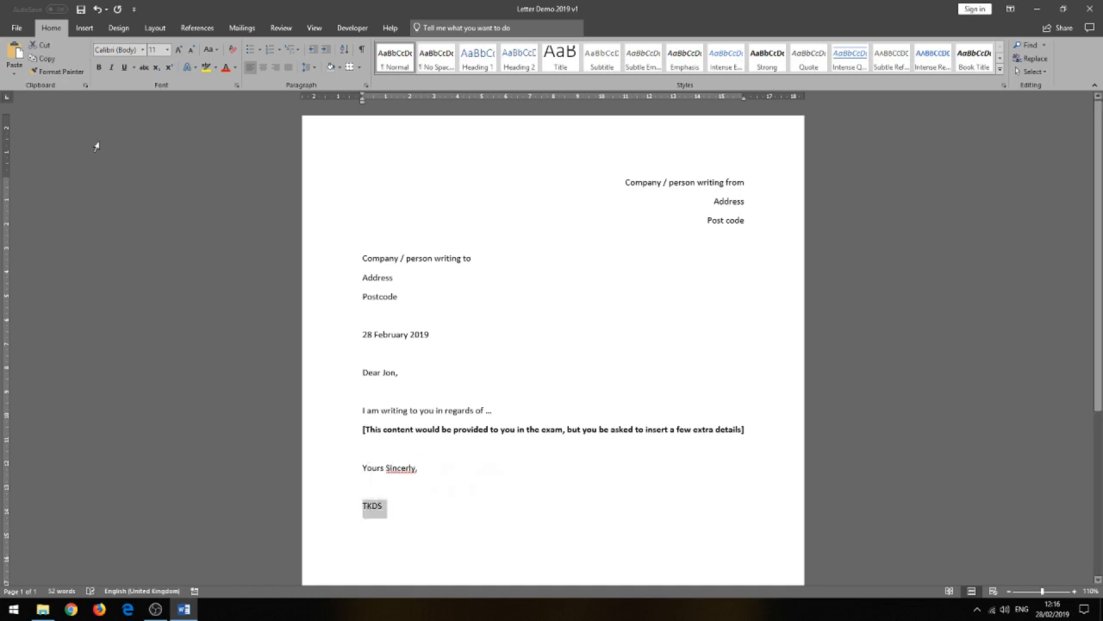
{"action": "left_click", "coordinate": [111, 66]}
{"action": "left_click", "coordinate": [448, 494]}
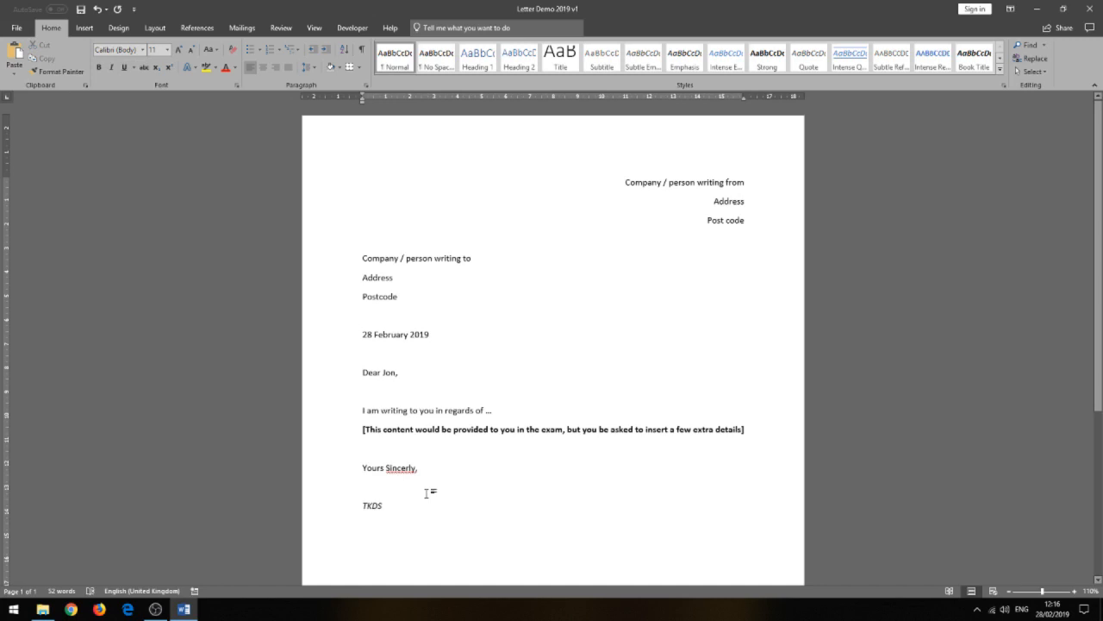
Run the spelling and grammar check on the letter and correct "Sincerly" to "Sincerely".
{"action": "left_click", "coordinate": [284, 28]}
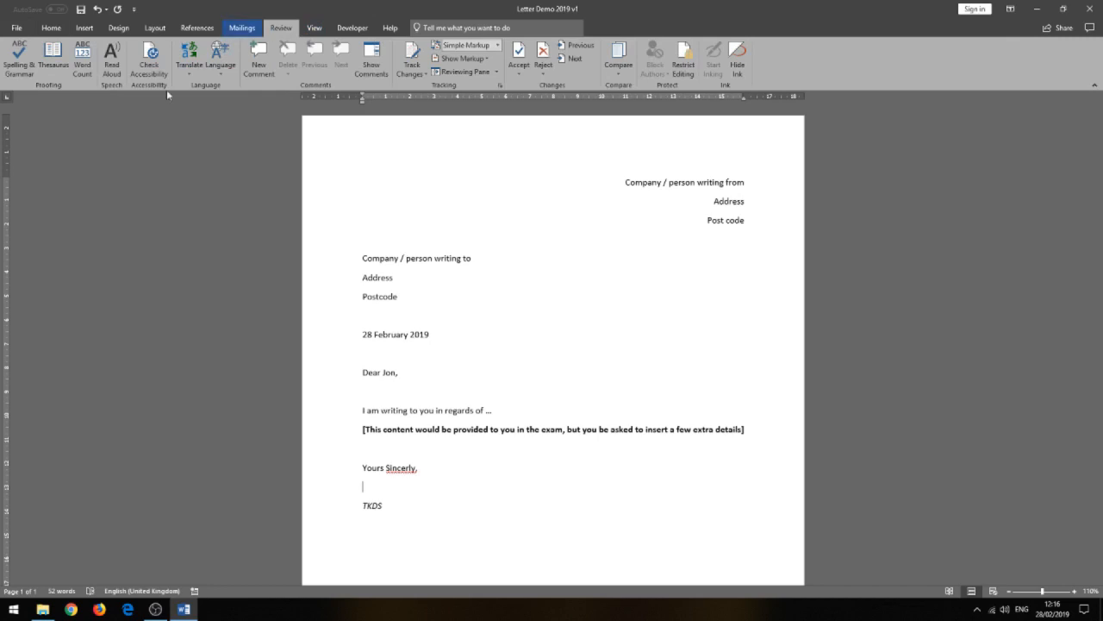
{"action": "left_click", "coordinate": [27, 74]}
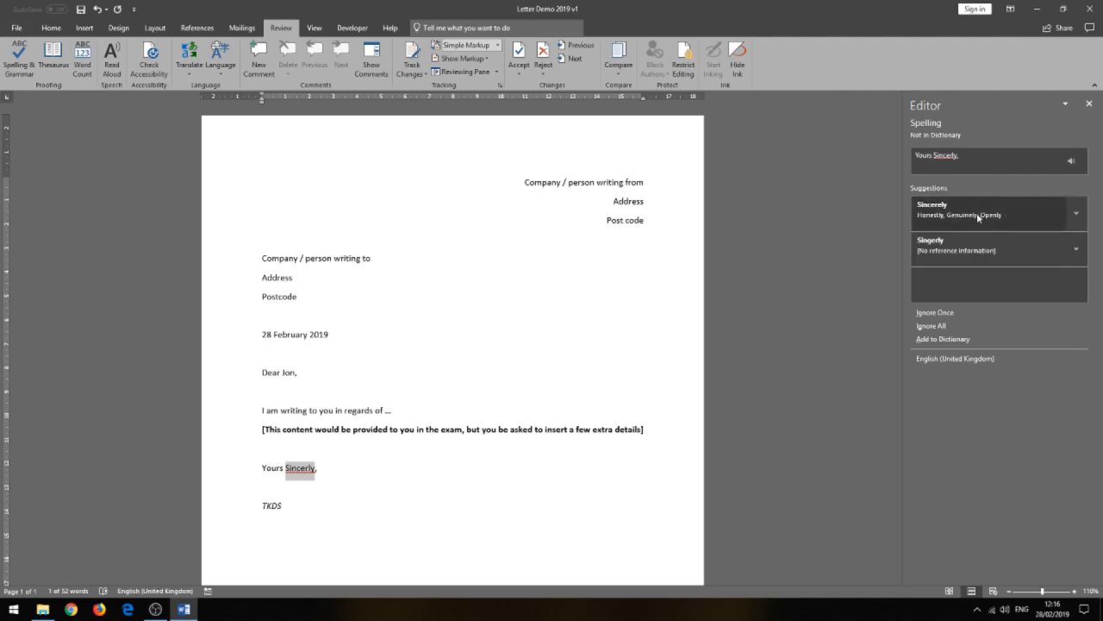
{"action": "left_click", "coordinate": [1026, 216]}
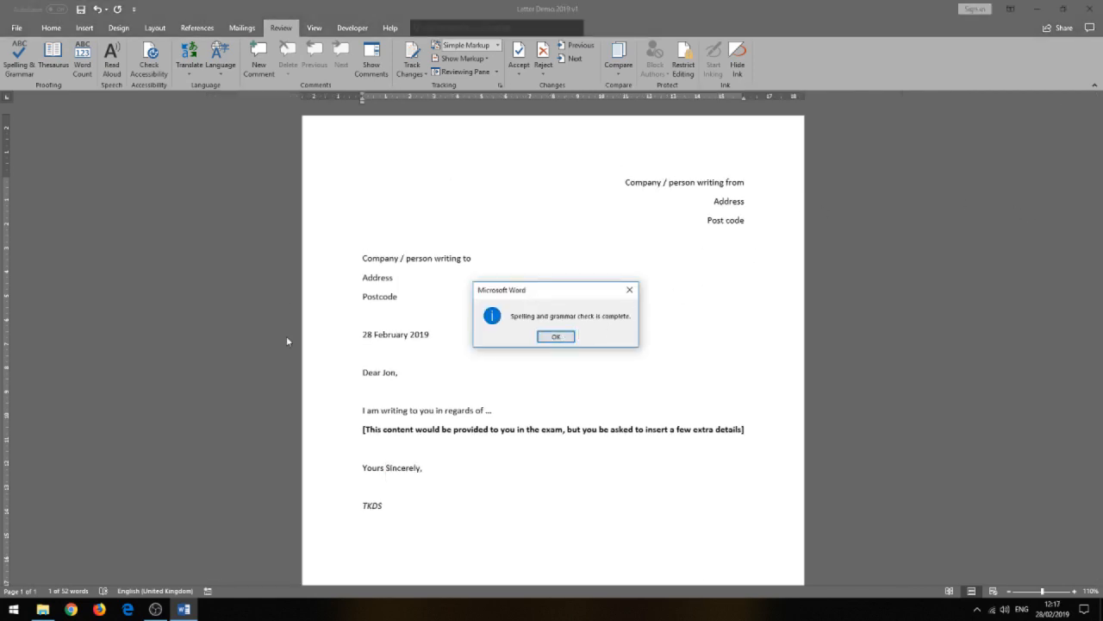
{"action": "left_click", "coordinate": [557, 337]}
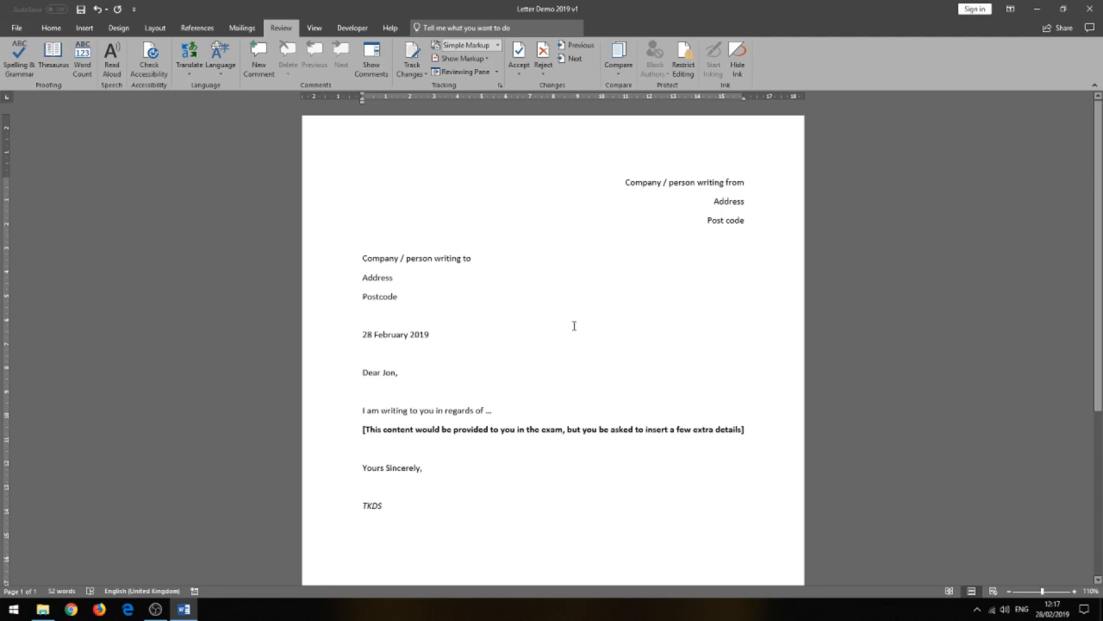
Add a Blank (Three Columns) footer to the letter.
{"action": "scroll", "coordinate": [575, 325], "scroll_direction": "down", "scroll_amount": 4}
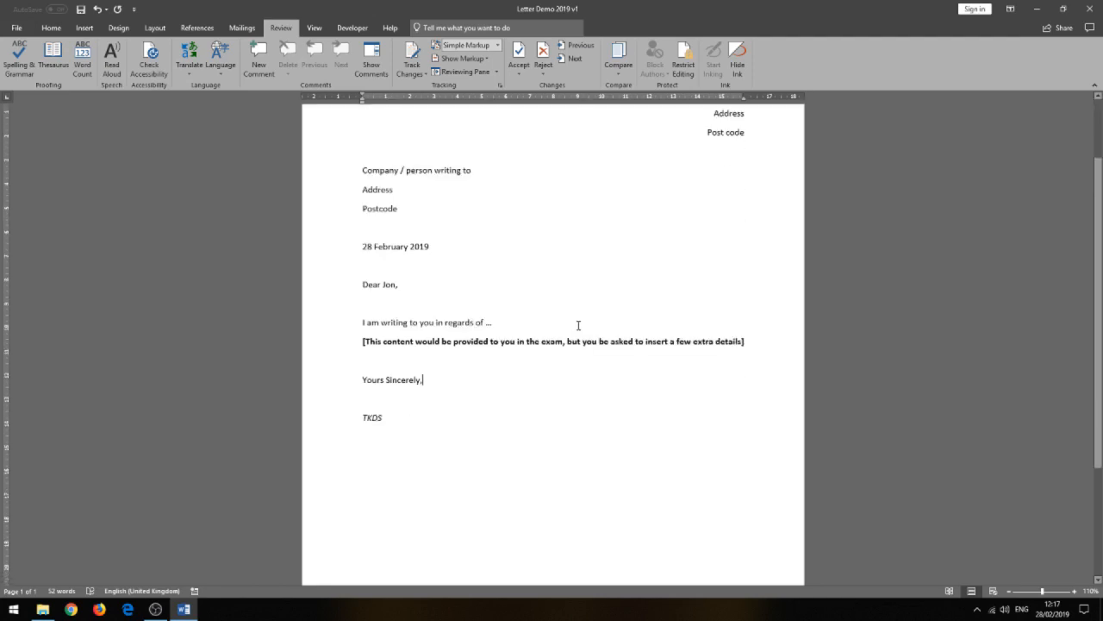
{"action": "scroll", "coordinate": [537, 406], "scroll_direction": "down", "scroll_amount": 2}
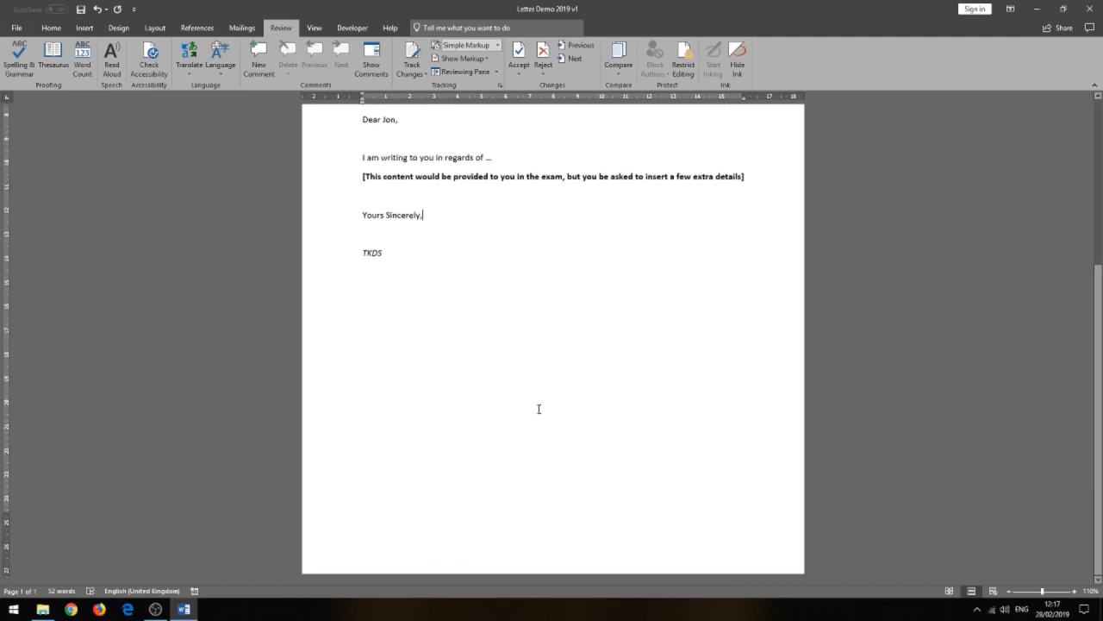
{"action": "left_click", "coordinate": [84, 31]}
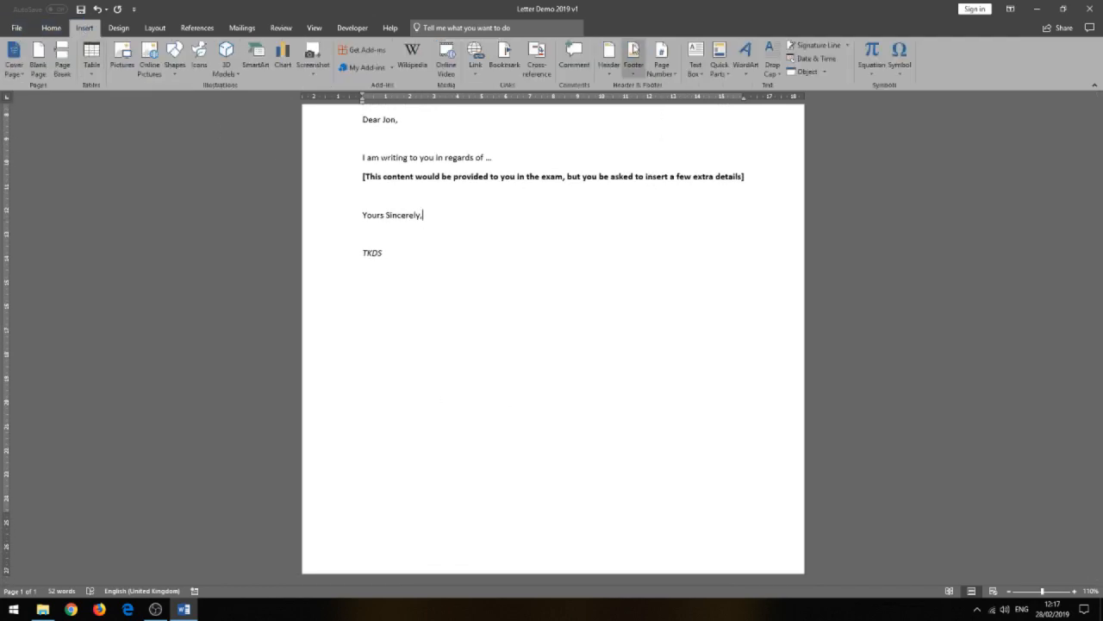
{"action": "left_click", "coordinate": [634, 52]}
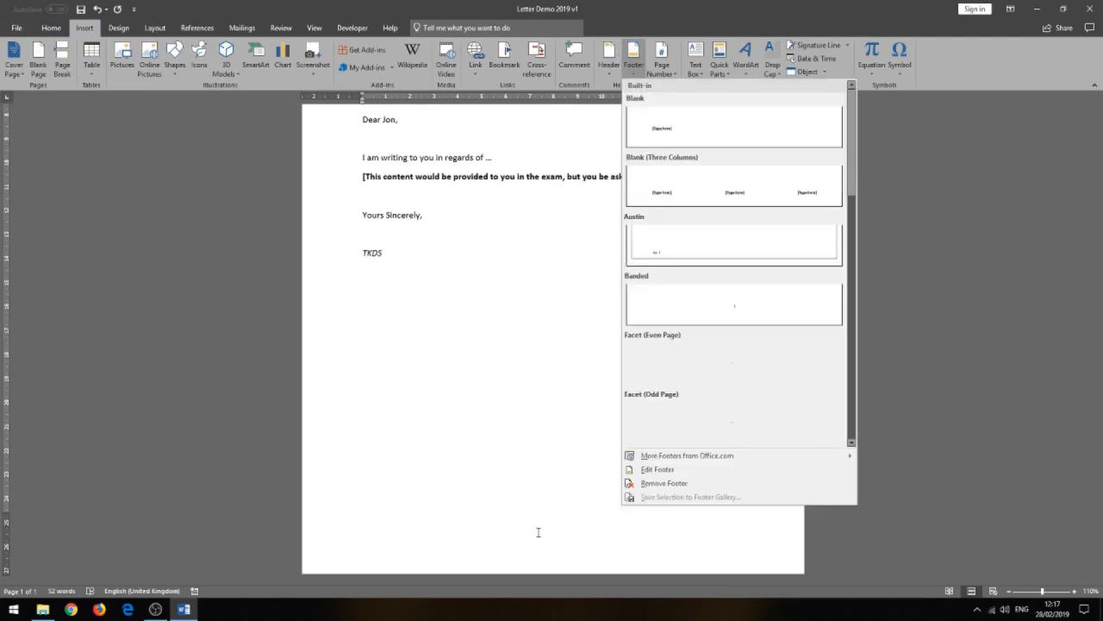
{"action": "left_click", "coordinate": [731, 186]}
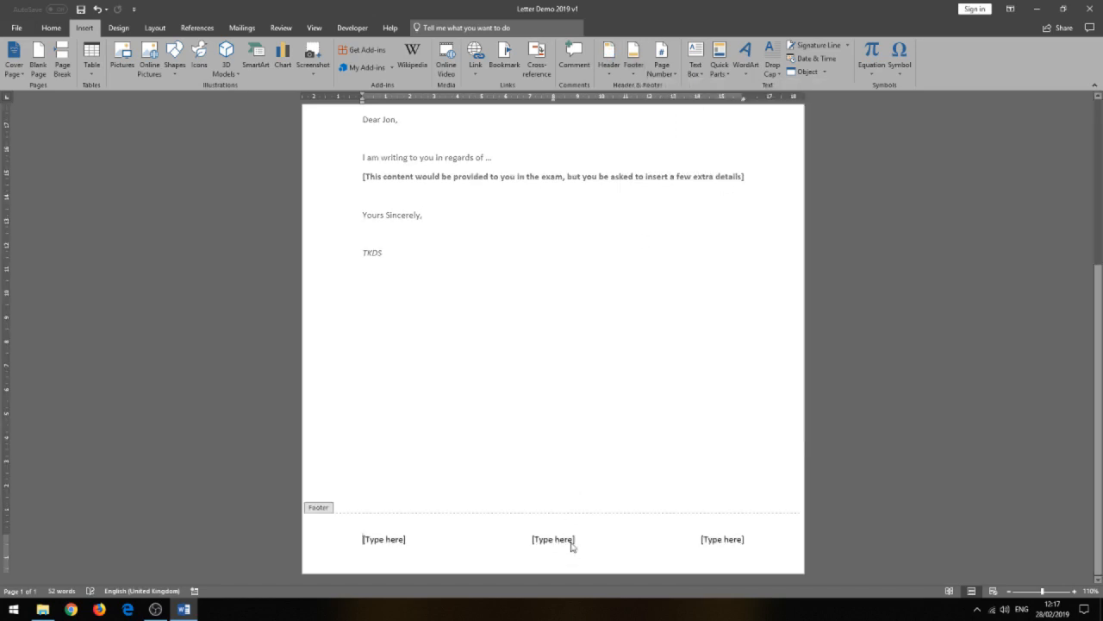
Replace the footer's centre placeholder with "Company address email phone number".
{"action": "left_click", "coordinate": [571, 543]}
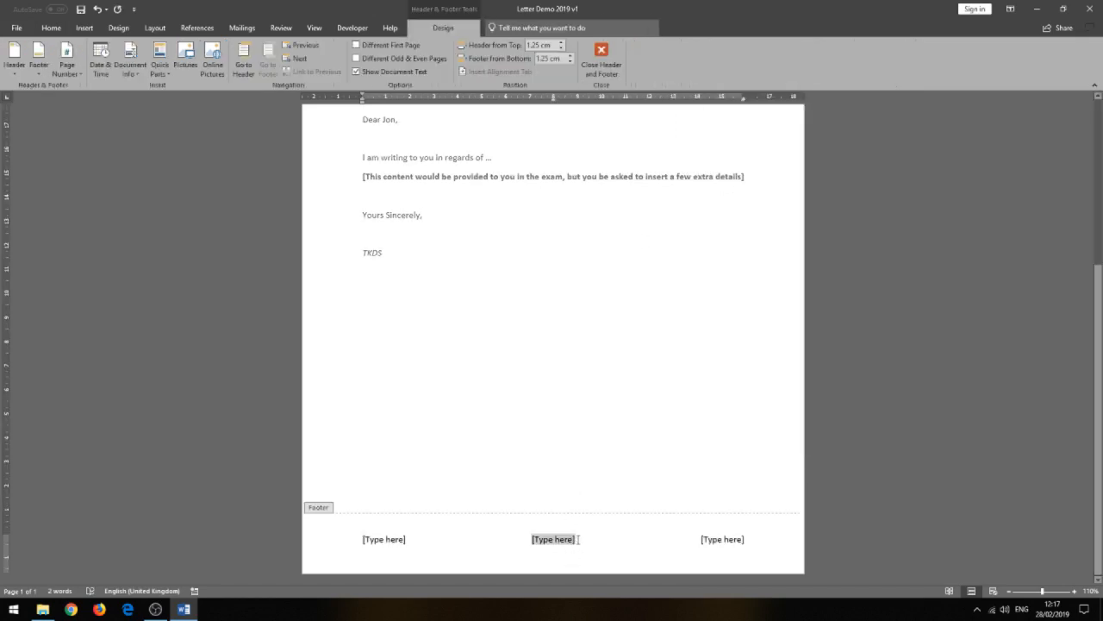
{"action": "type", "text": "C"}
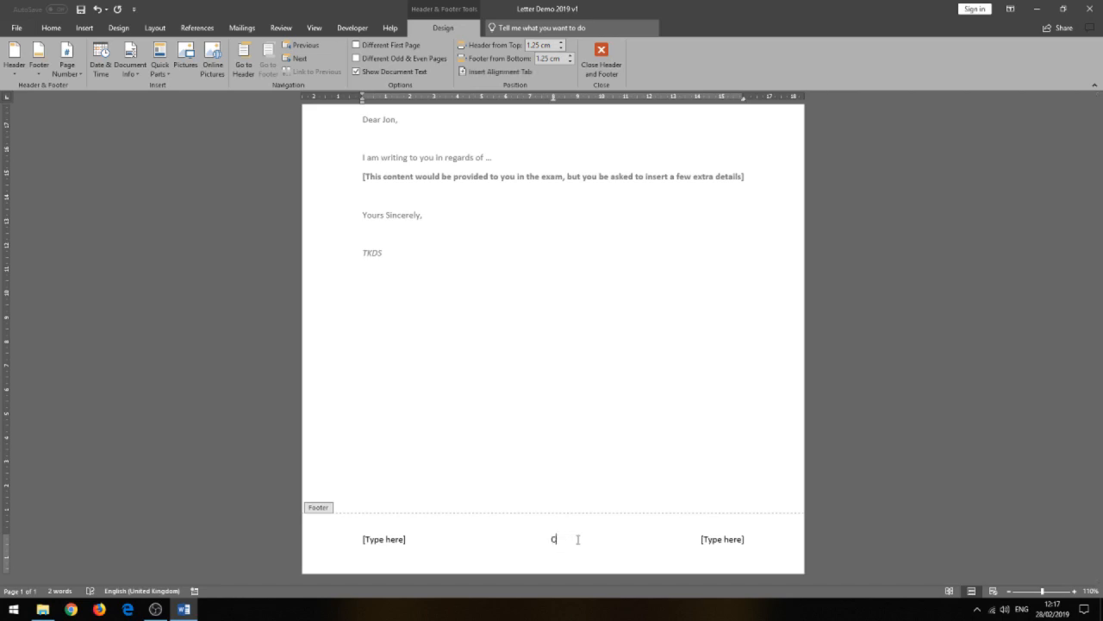
{"action": "type", "text": "ompany address email"}
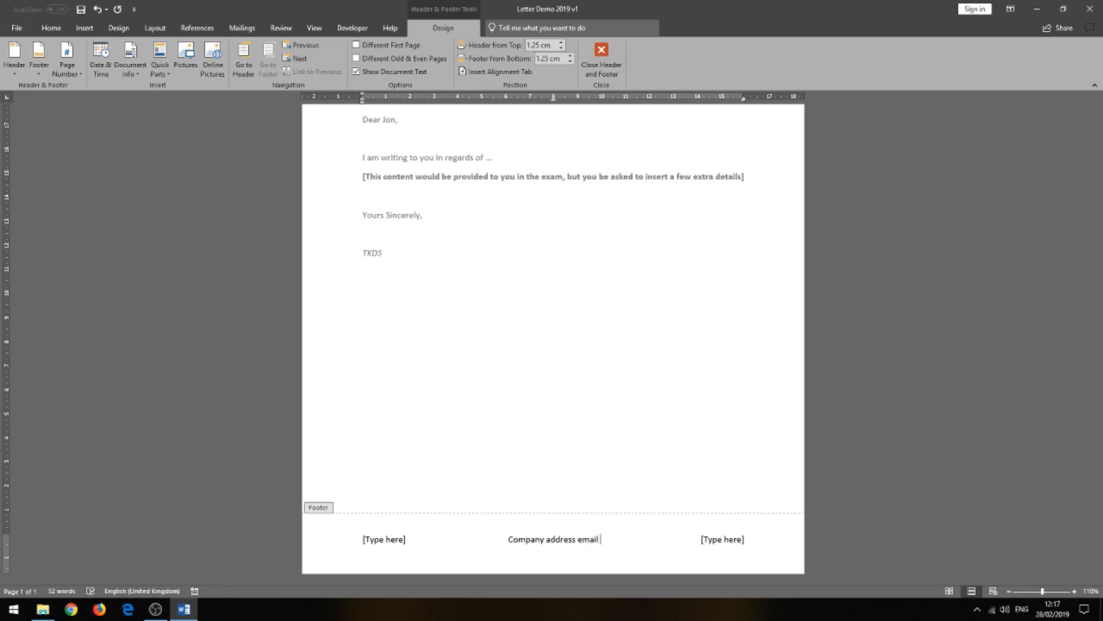
{"action": "type", "text": " phone number"}
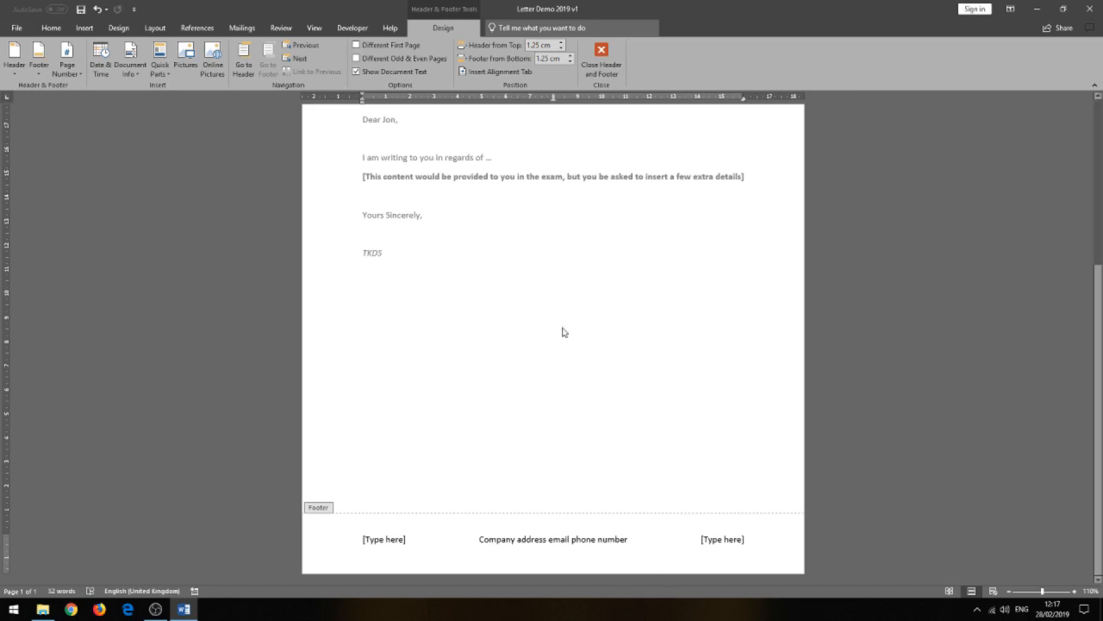
Insert the Wingdings envelope symbol (character code 42) after "phone number" in the footer and return to the letter body.
{"action": "left_click", "coordinate": [84, 27]}
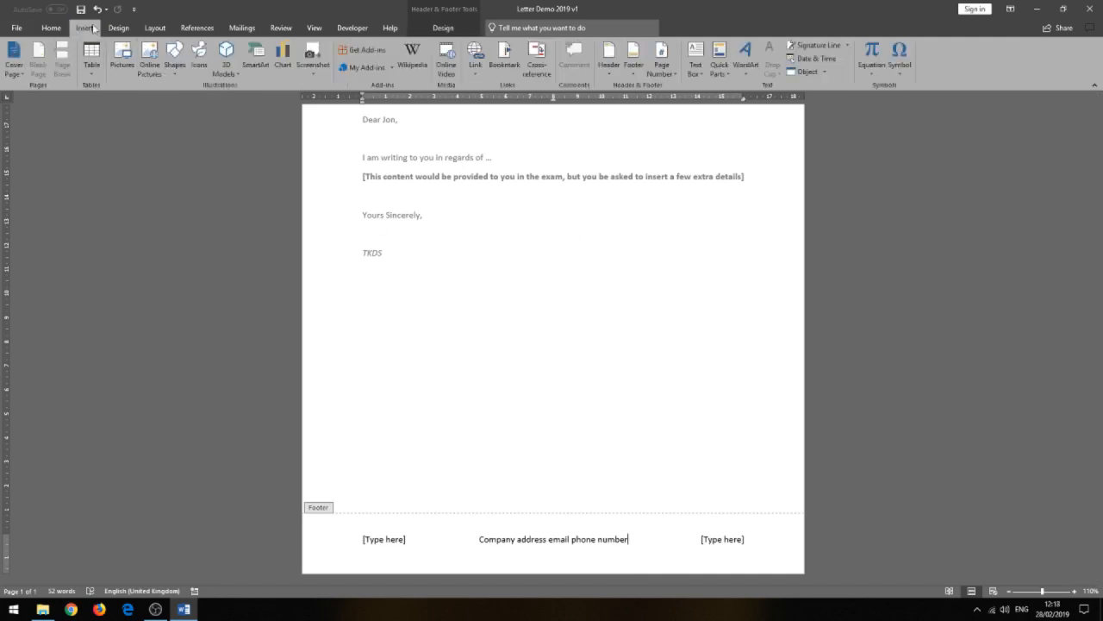
{"action": "left_click", "coordinate": [906, 69]}
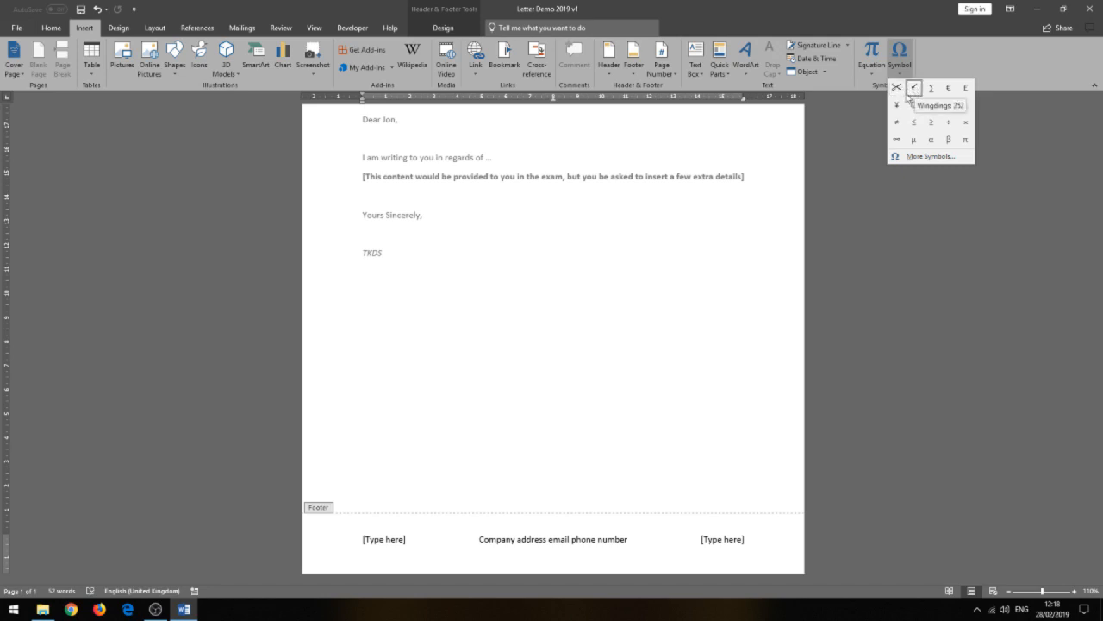
{"action": "left_click", "coordinate": [931, 156]}
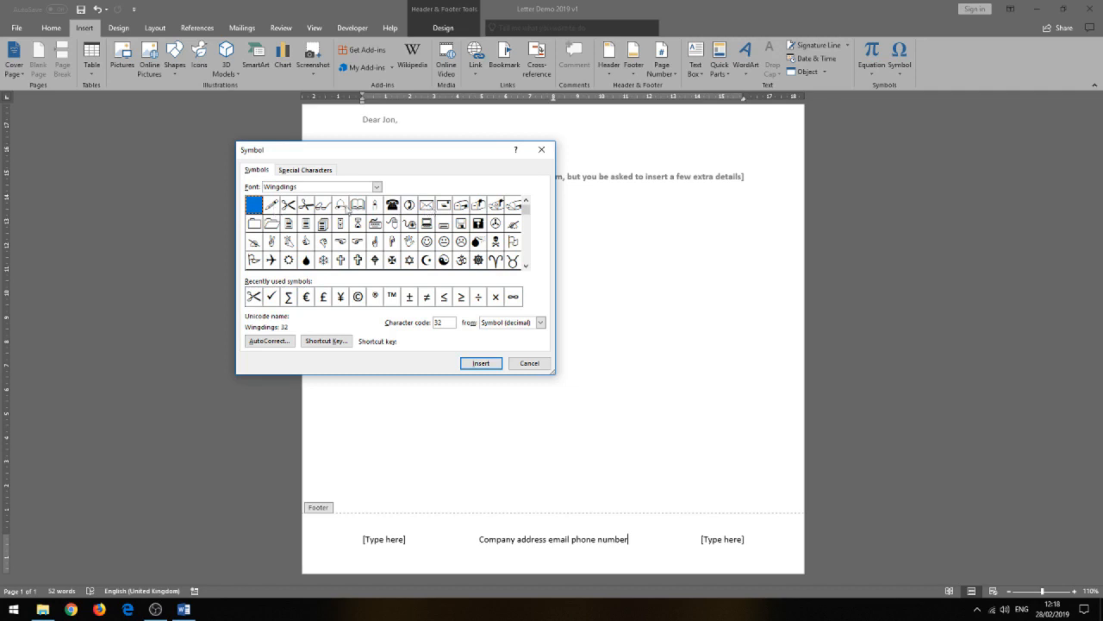
{"action": "left_click", "coordinate": [427, 207]}
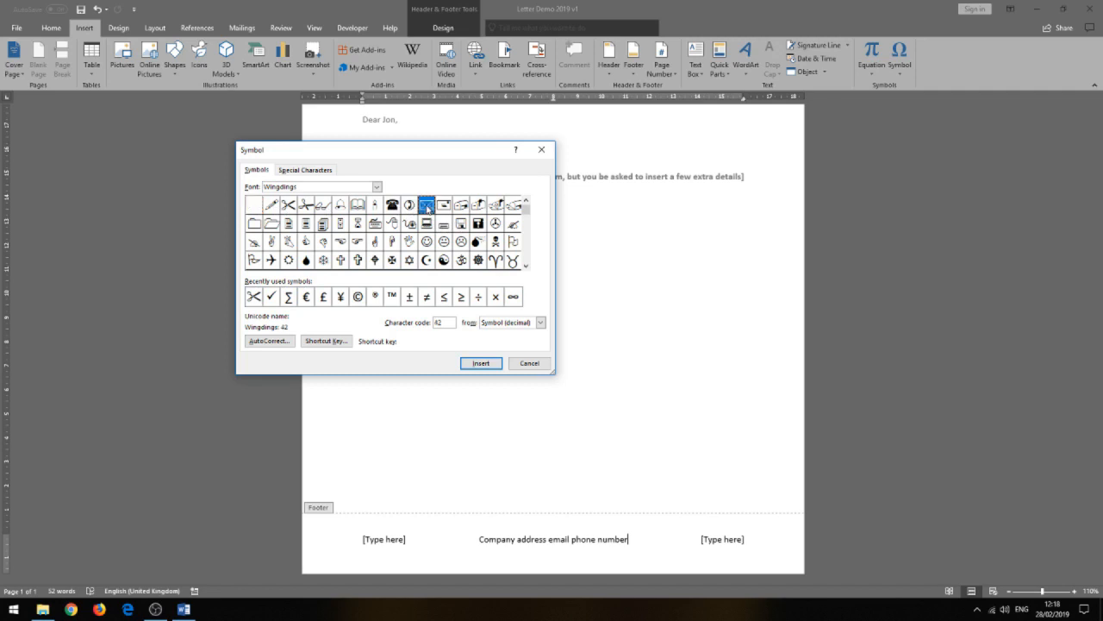
{"action": "left_click", "coordinate": [482, 366]}
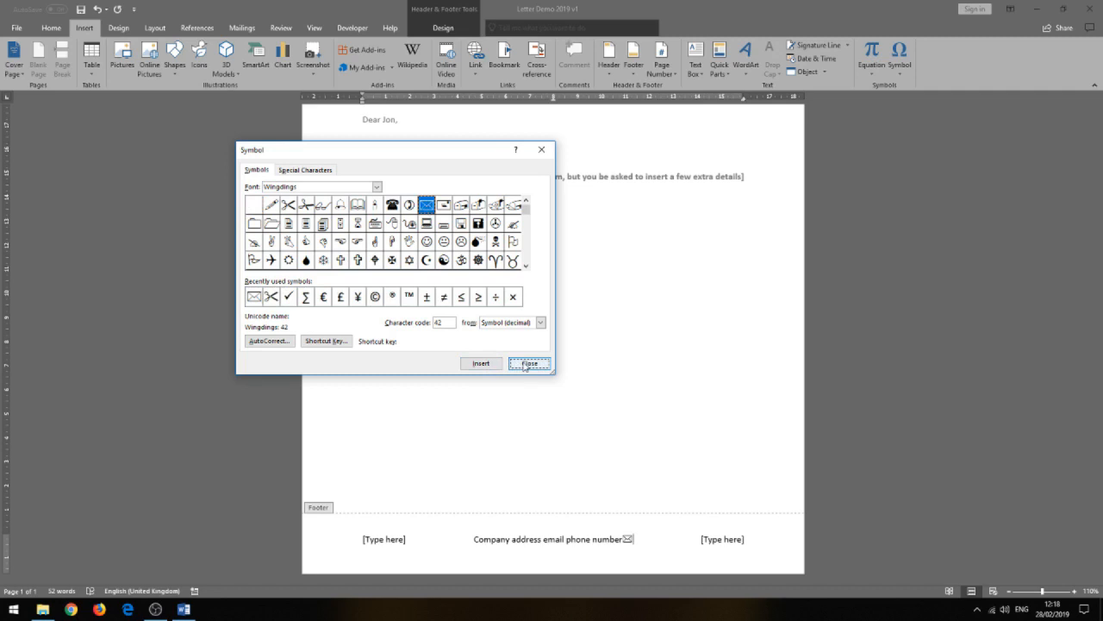
{"action": "left_click", "coordinate": [527, 363]}
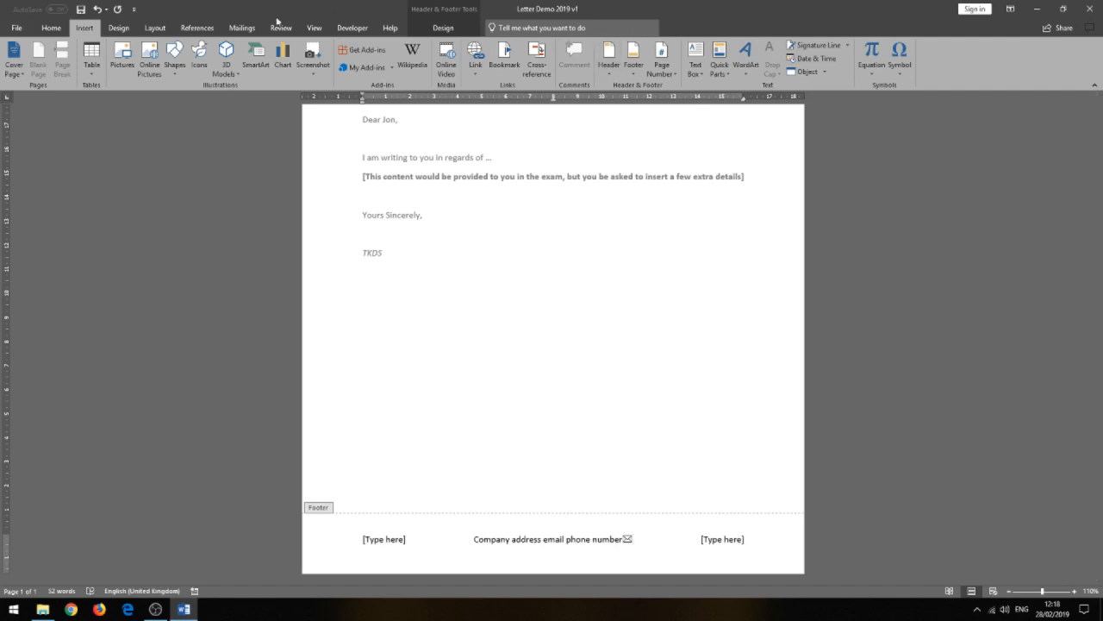
{"action": "left_click", "coordinate": [451, 31]}
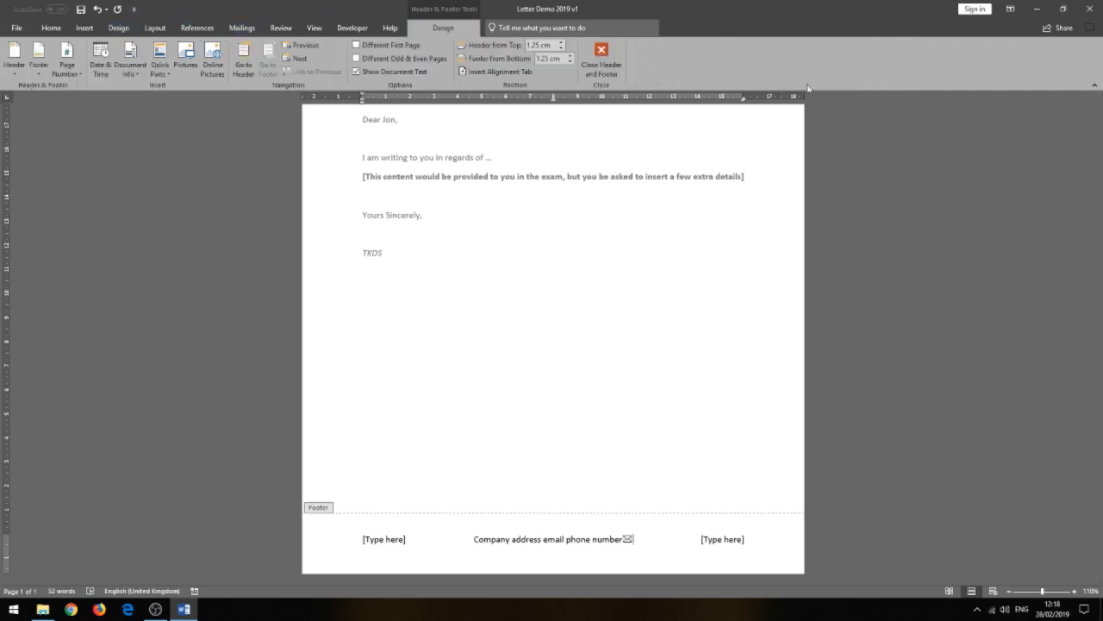
{"action": "left_click", "coordinate": [600, 69]}
{"action": "scroll", "coordinate": [598, 293], "scroll_direction": "up", "scroll_amount": 5}
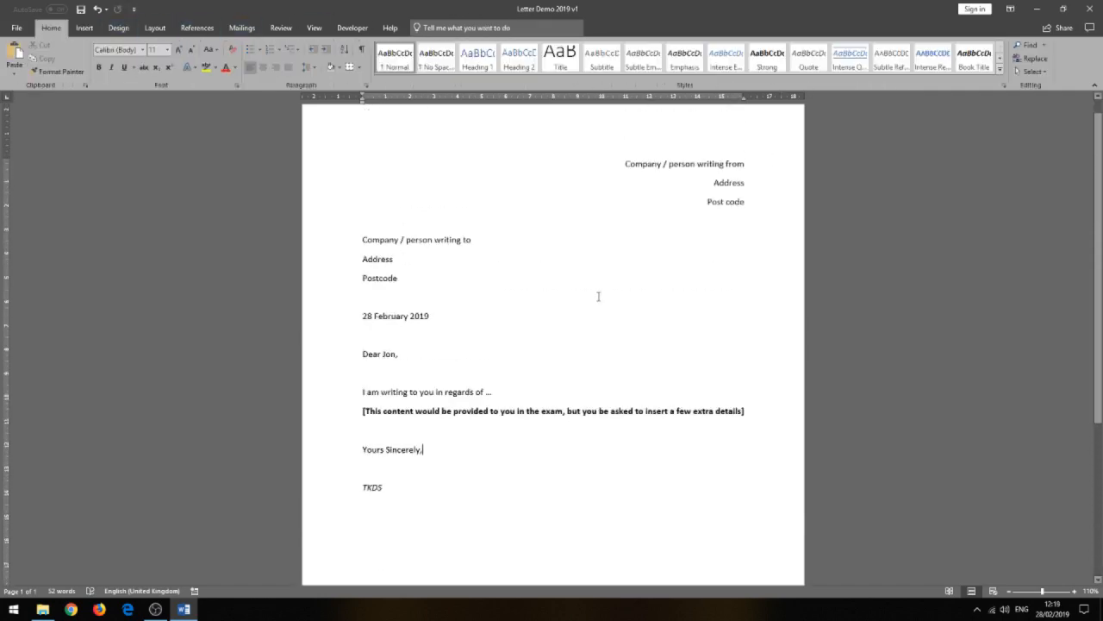
{"action": "scroll", "coordinate": [598, 296], "scroll_direction": "up", "scroll_amount": 1}
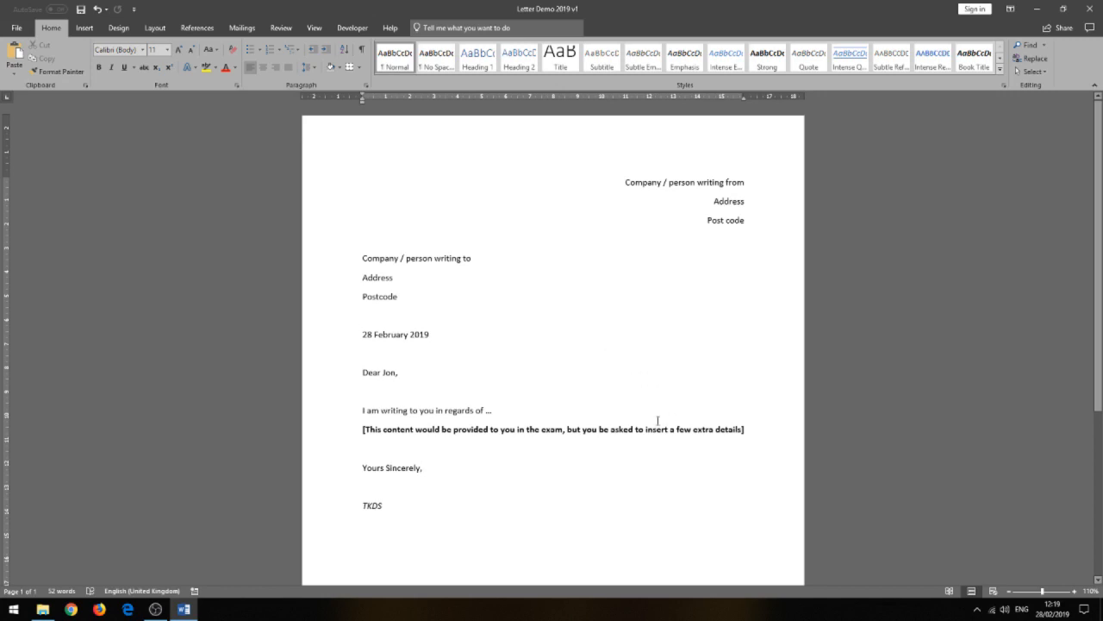
{"action": "left_click", "coordinate": [244, 29]}
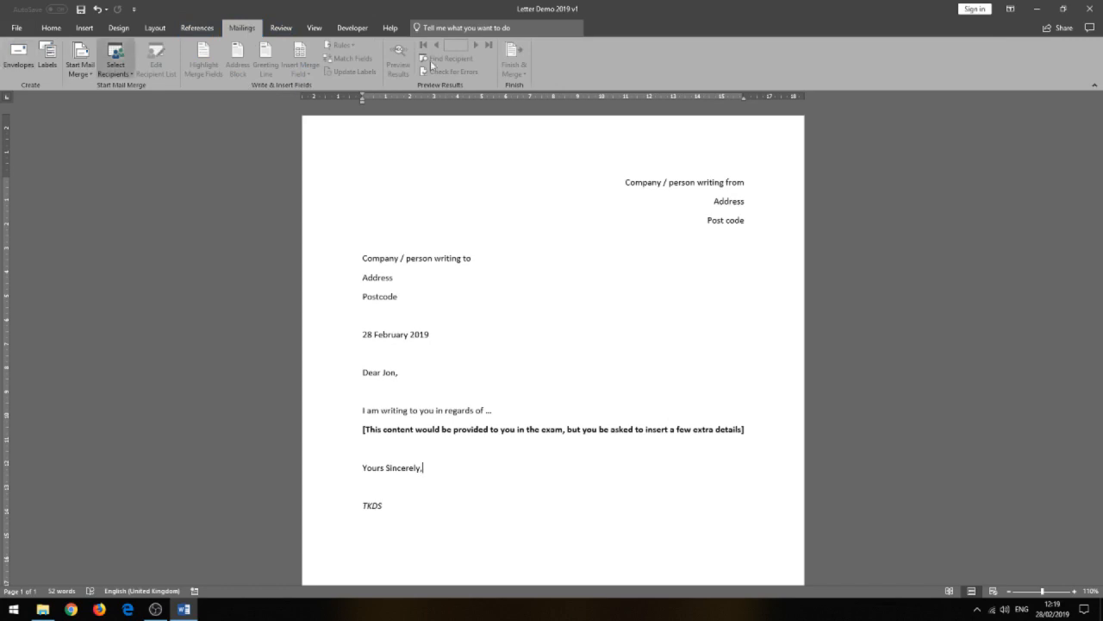
{"action": "left_click", "coordinate": [79, 75]}
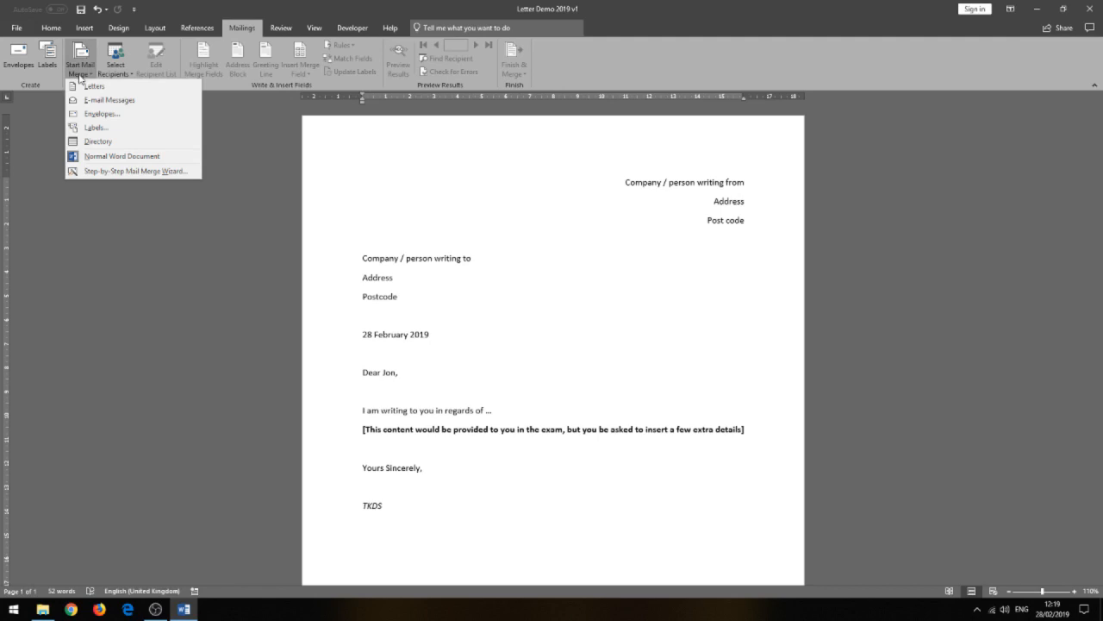
{"action": "left_click", "coordinate": [267, 174]}
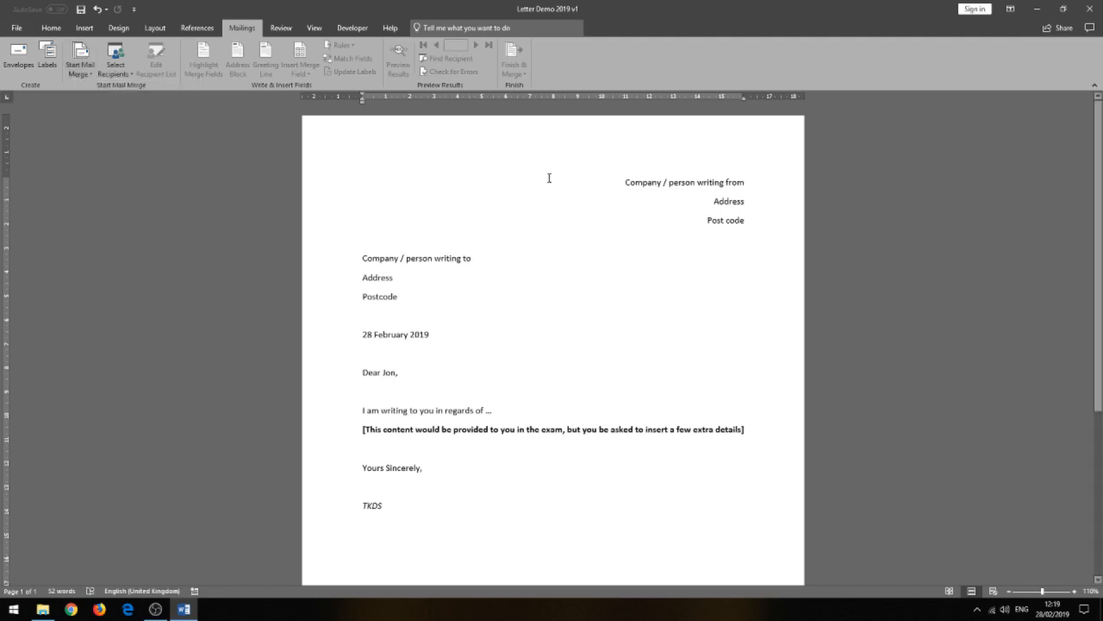